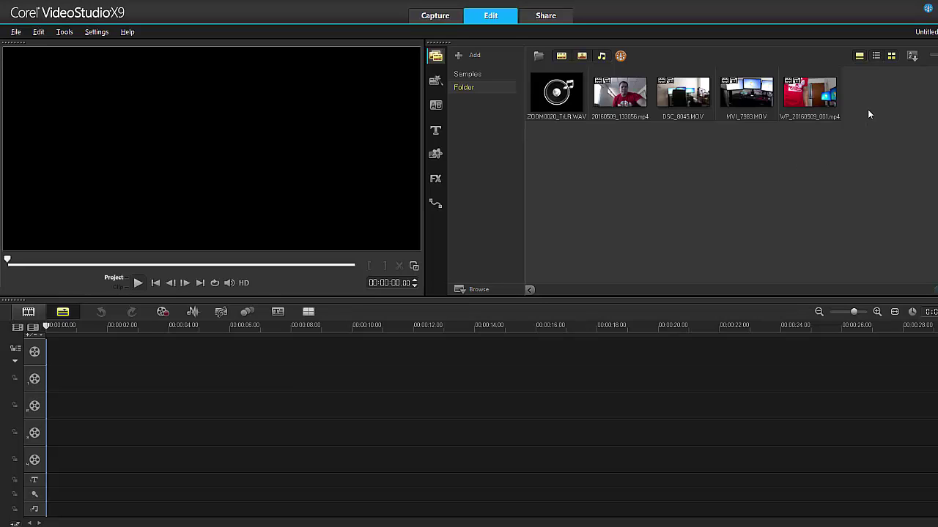
Drag-select the four video clips and the audio recording in the Library.
drag(872, 96, 560, 141)
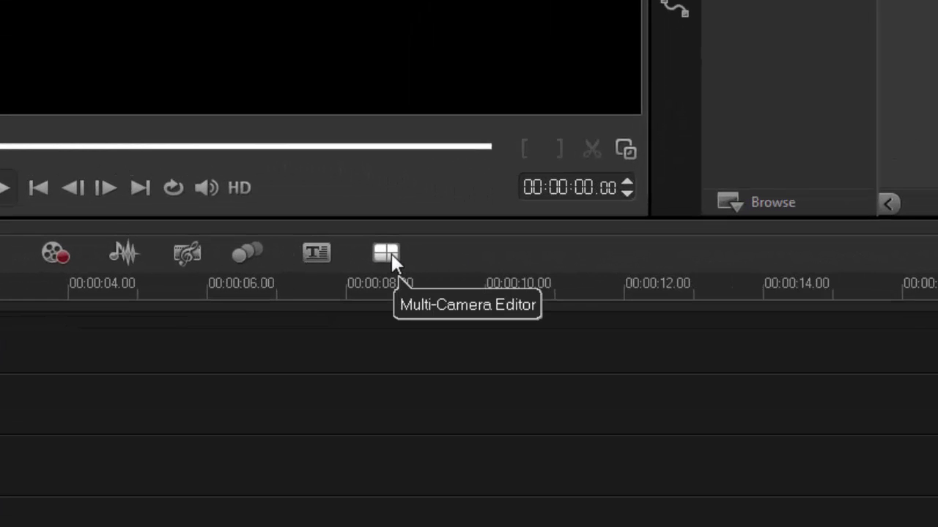
Load the clips into the Multi-Camera Editor starting on Camera 1, keeping Audio as the sync method.
click(392, 257)
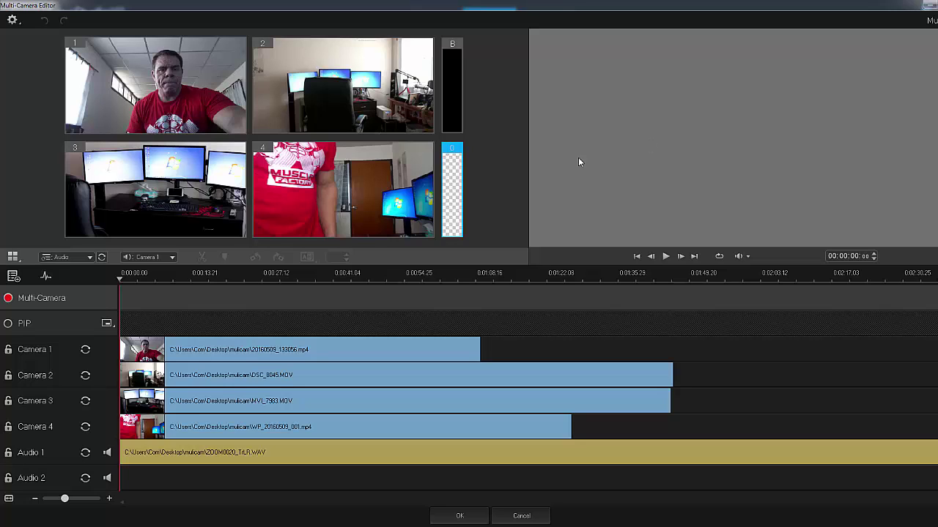
click(212, 101)
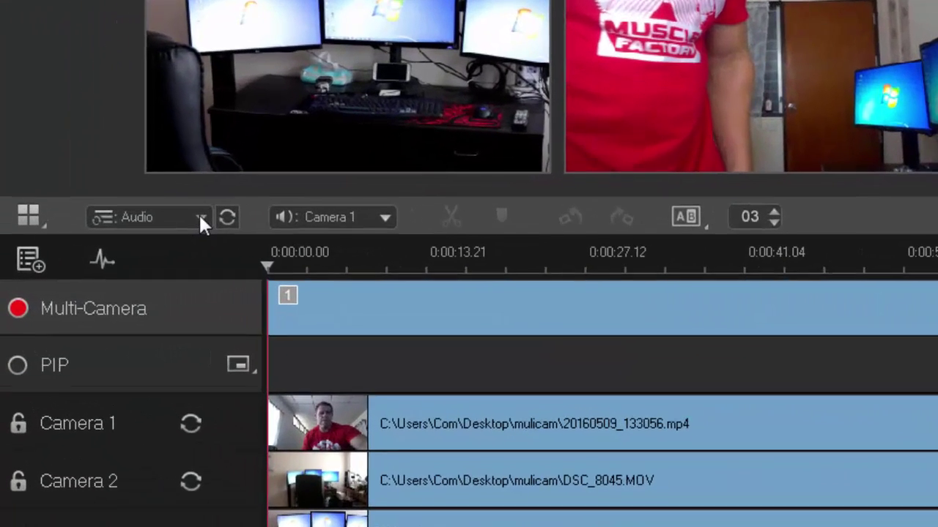
click(89, 257)
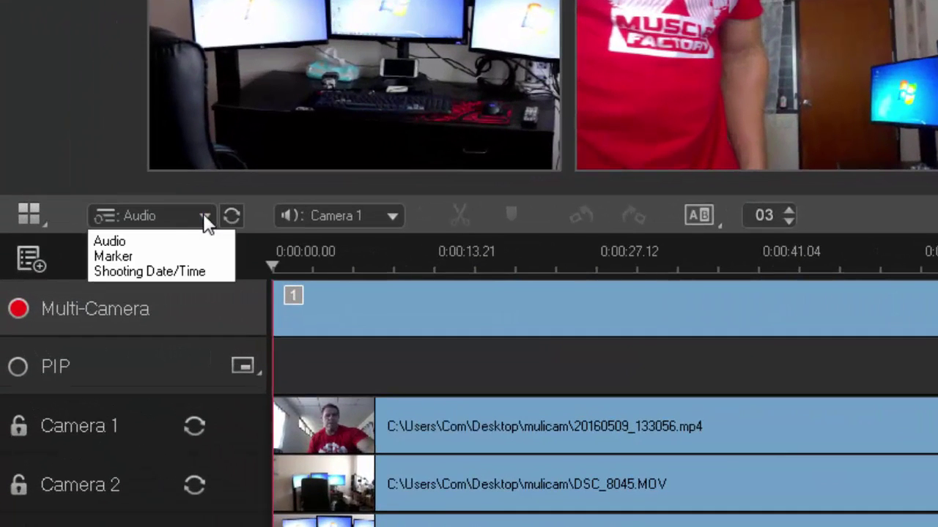
click(147, 243)
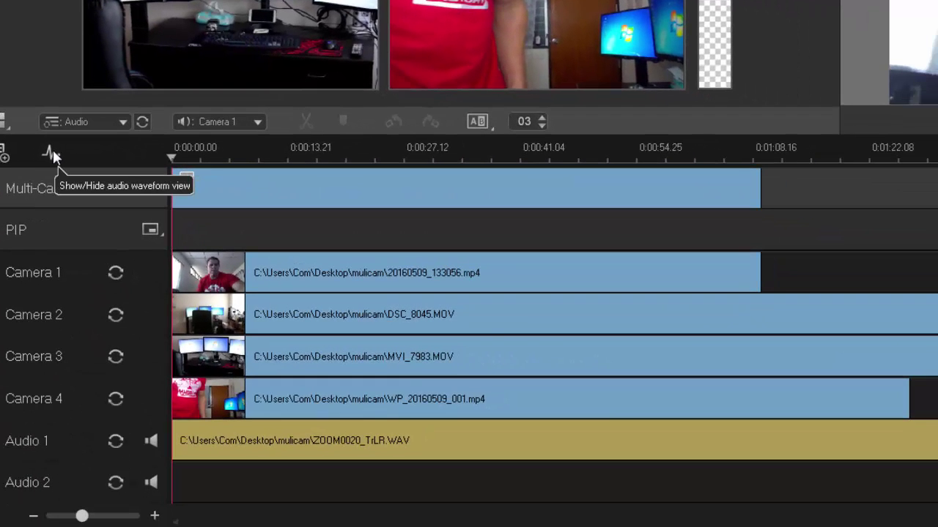
Show waveforms on all tracks, zoom in slightly, and set Audio 1 as the main audio.
click(51, 153)
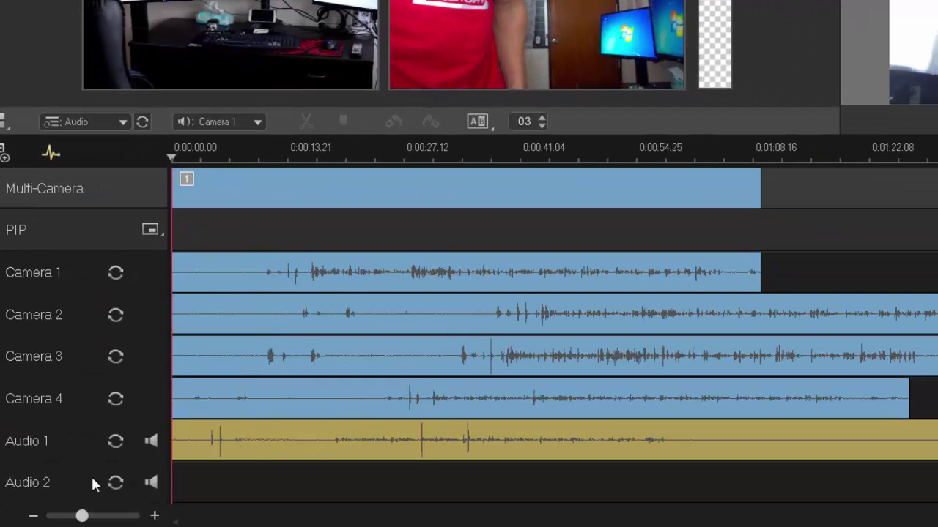
drag(82, 519, 98, 517)
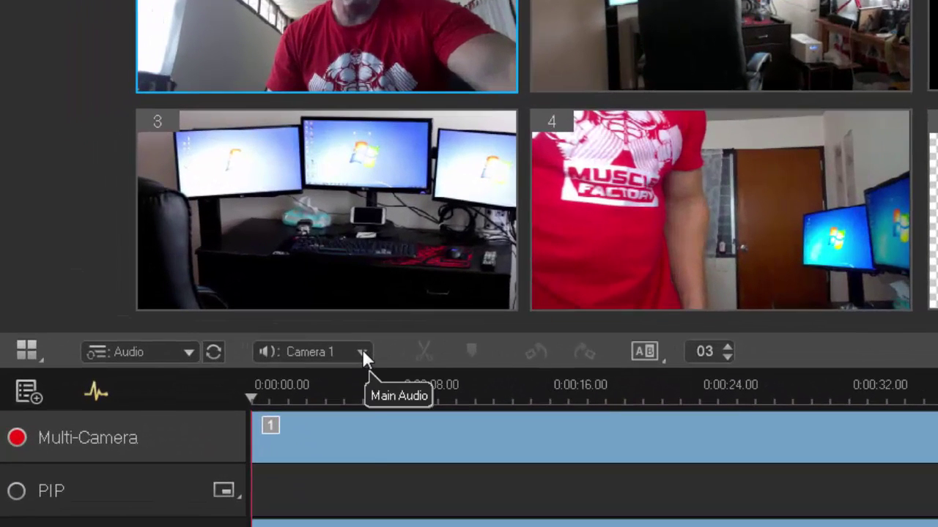
click(174, 261)
click(294, 430)
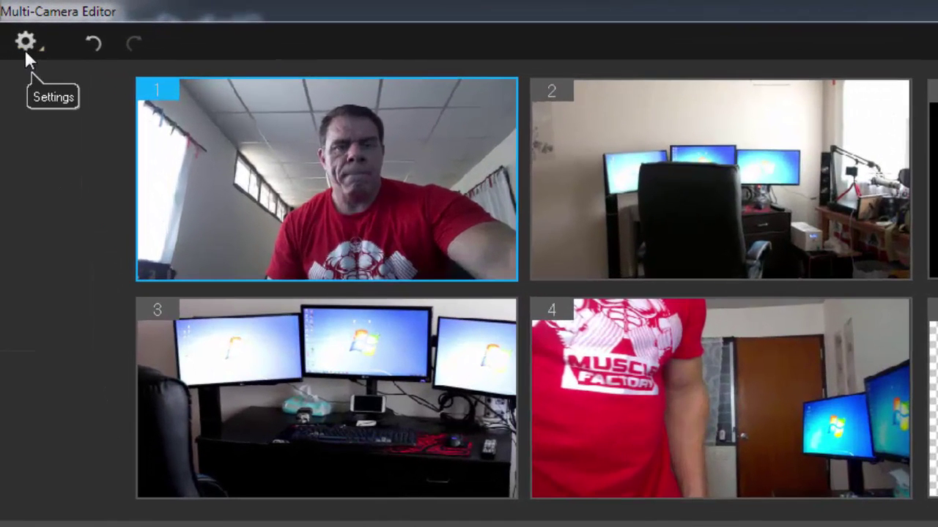
click(13, 20)
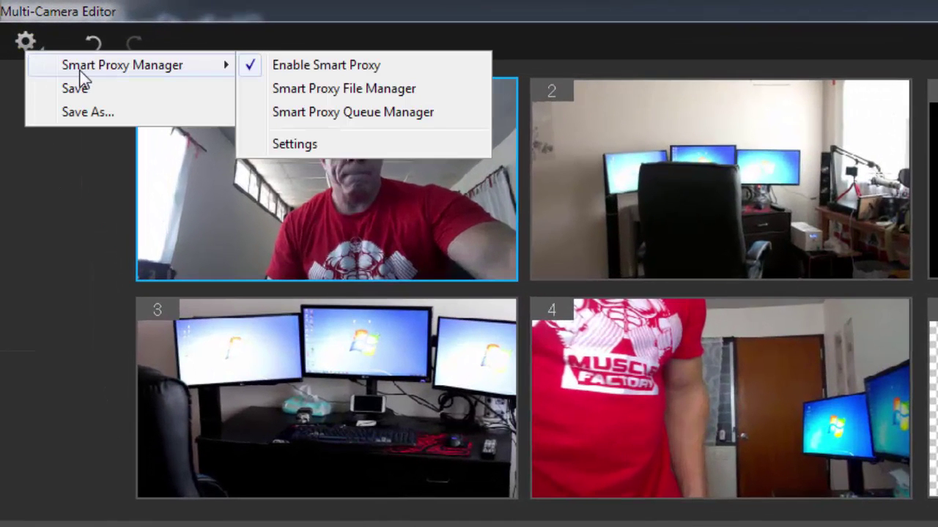
mouse_move(122, 65)
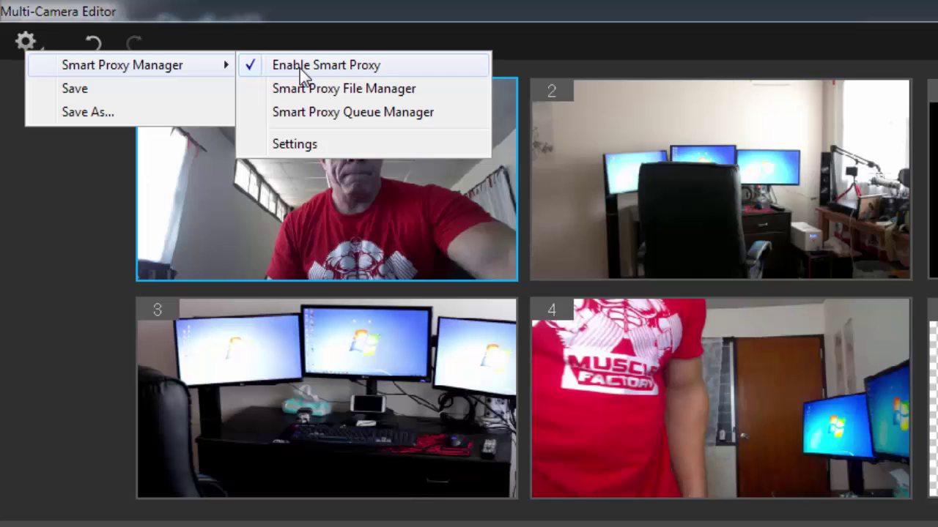
click(93, 251)
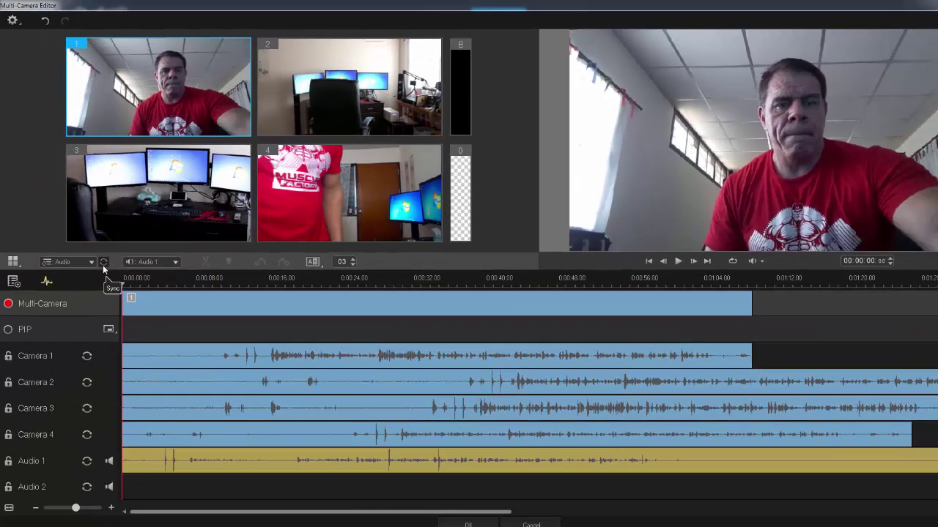
Sync the clips by audio, then cut to Camera 4 at 00:00:43:04.
click(103, 264)
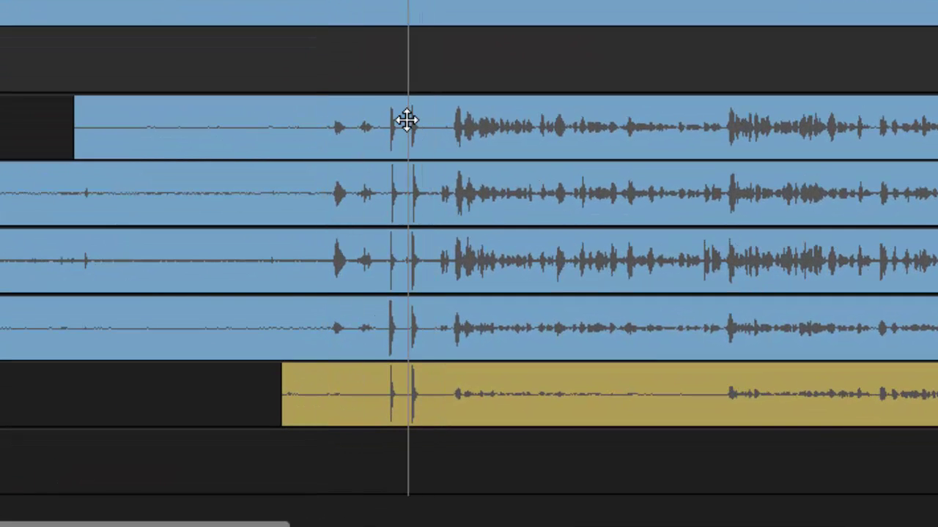
drag(406, 119, 402, 307)
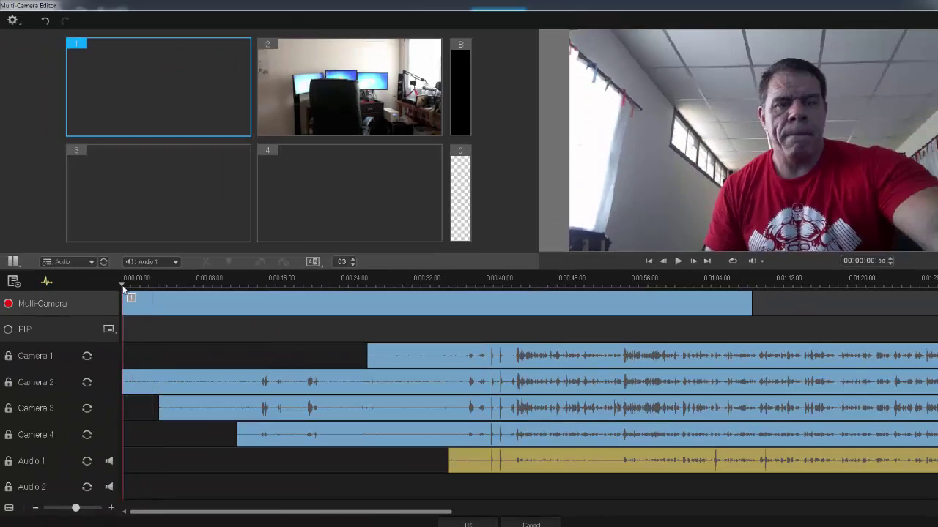
mouse_move(123, 290)
mouse_down()
mouse_move(436, 317)
mouse_move(431, 286)
mouse_move(496, 291)
mouse_up()
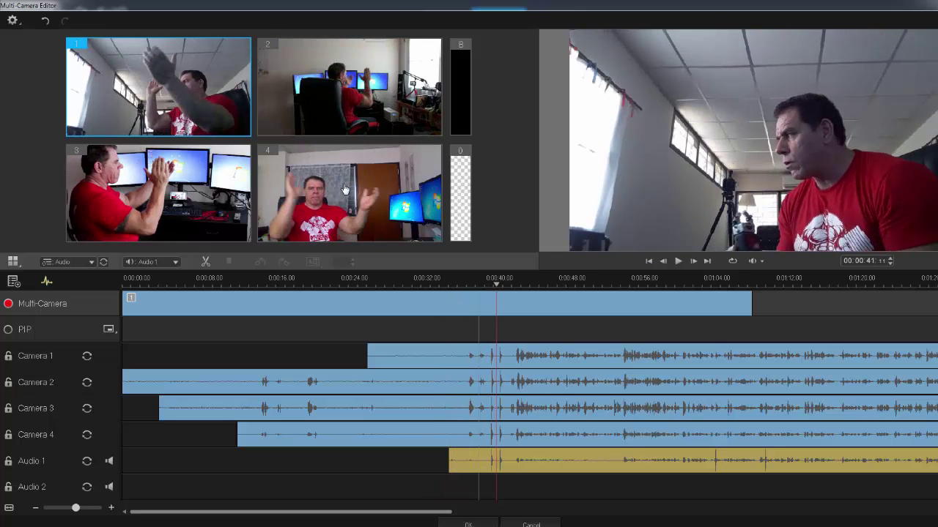
click(499, 288)
drag(500, 288, 514, 286)
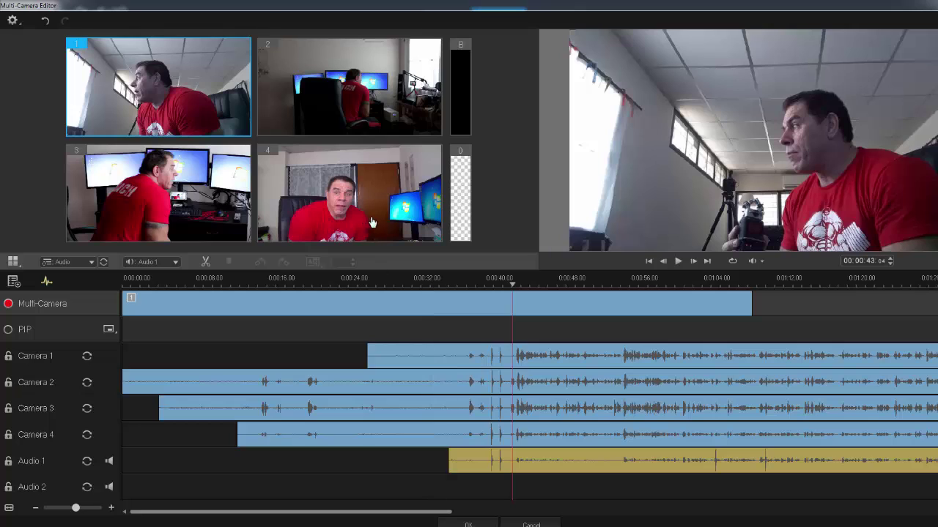
click(338, 199)
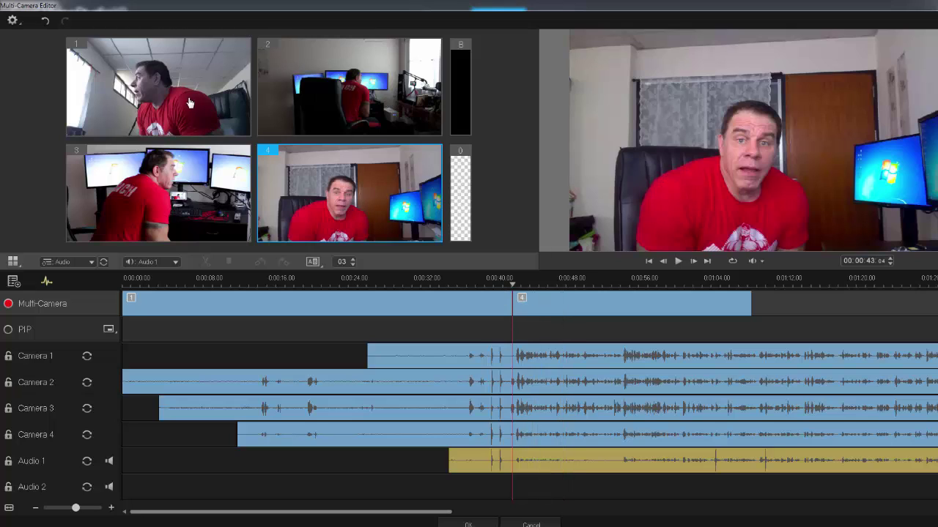
During playback, switch live through cameras 1, 4, 3, 2, 1 and 4, stopping near 1:04.
click(679, 262)
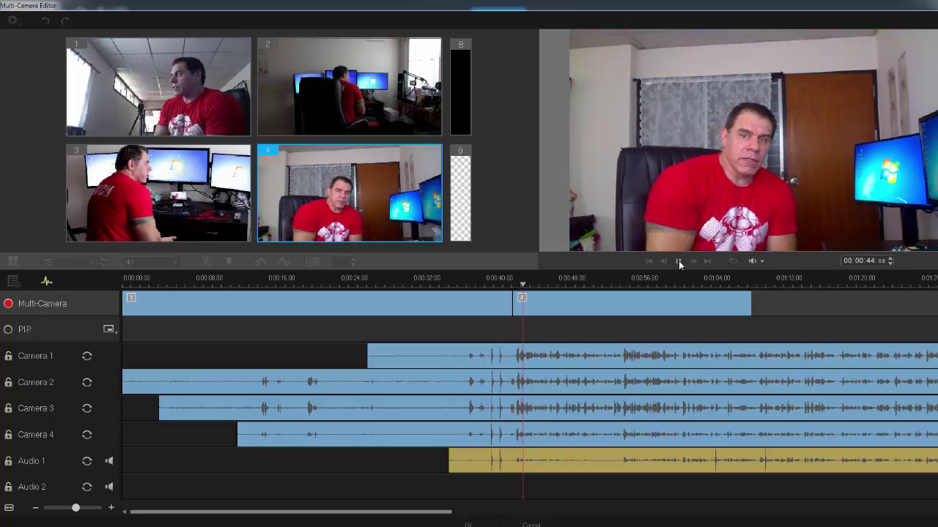
click(139, 110)
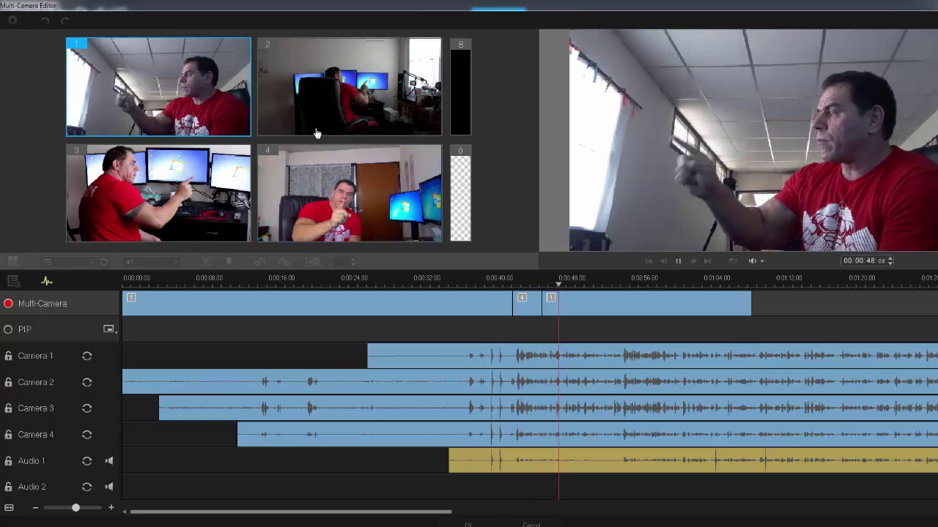
click(278, 194)
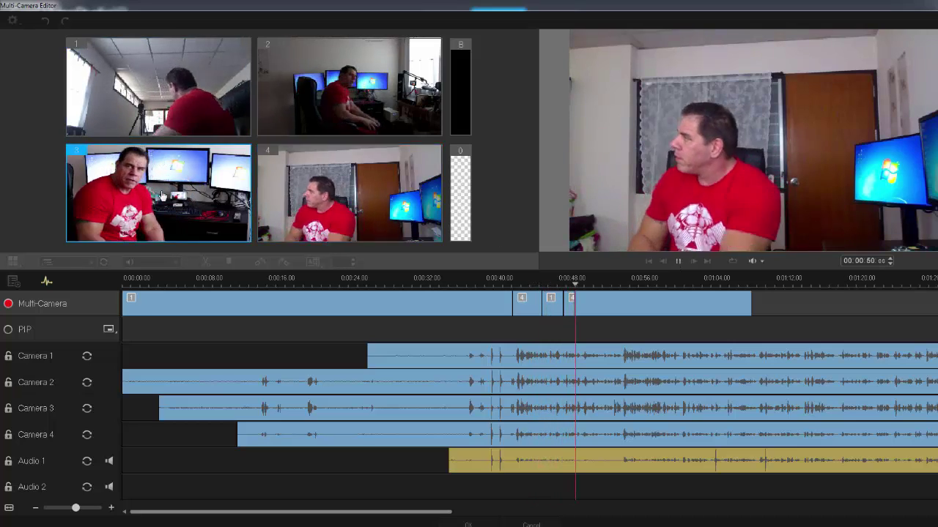
click(212, 209)
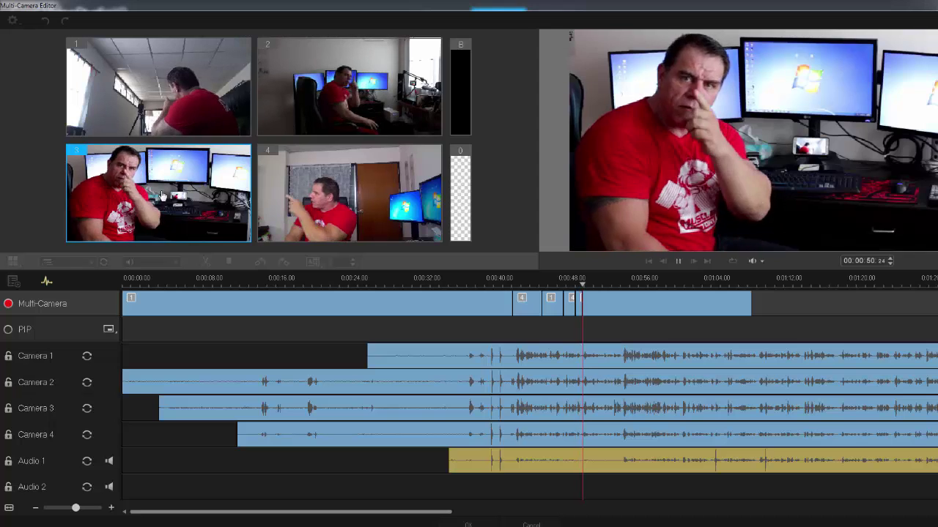
click(355, 104)
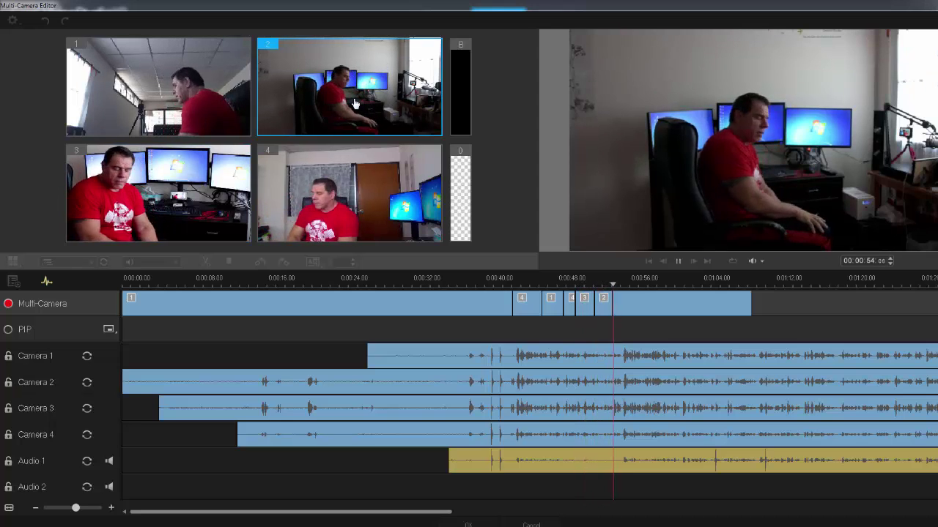
click(199, 106)
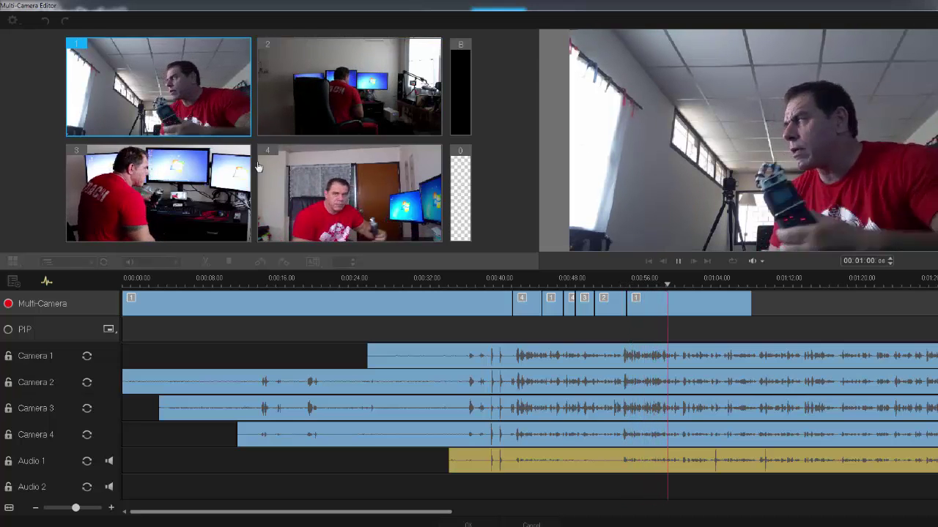
click(308, 196)
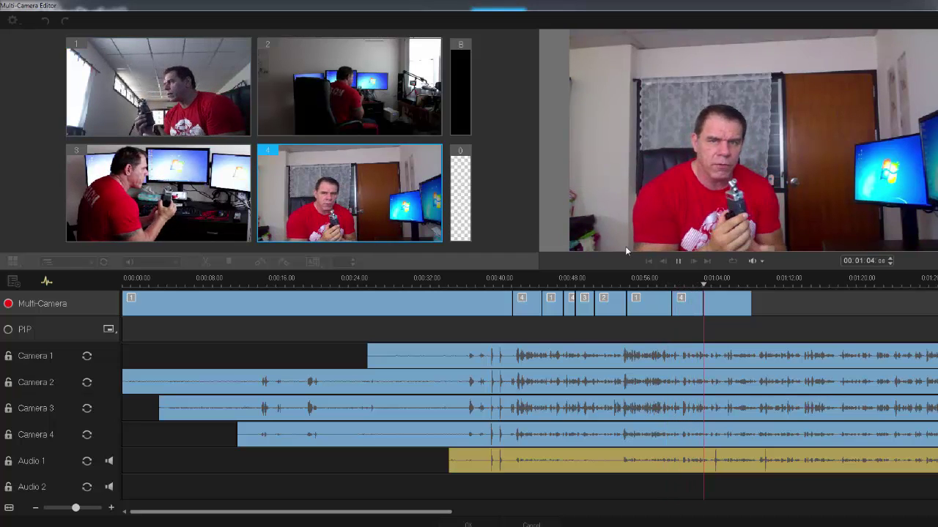
click(679, 262)
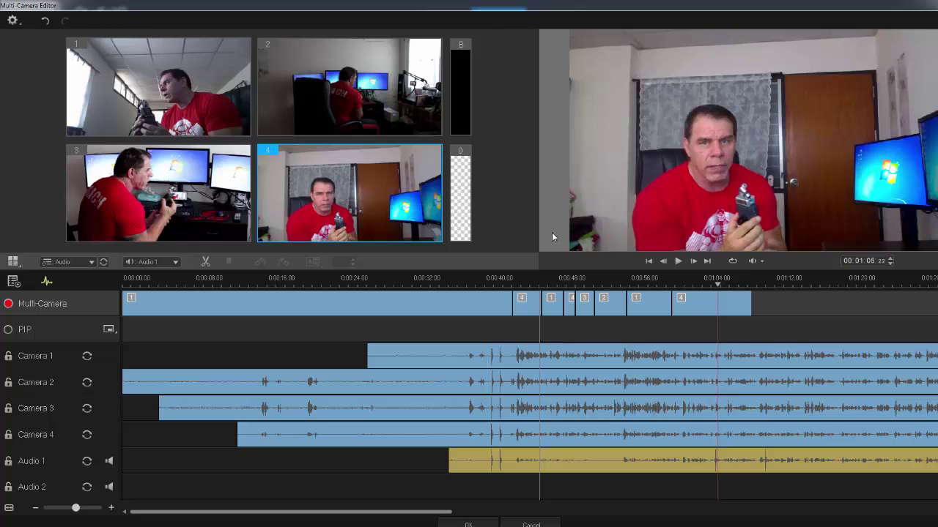
Review the edit, selecting the final camera 4 segment and scrubbing to about 0:45.
drag(718, 285, 684, 286)
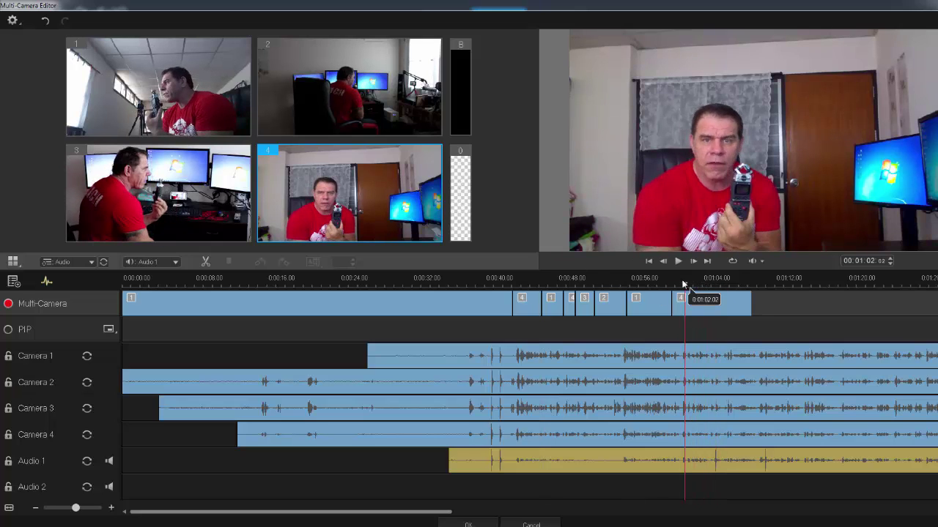
drag(684, 285, 643, 286)
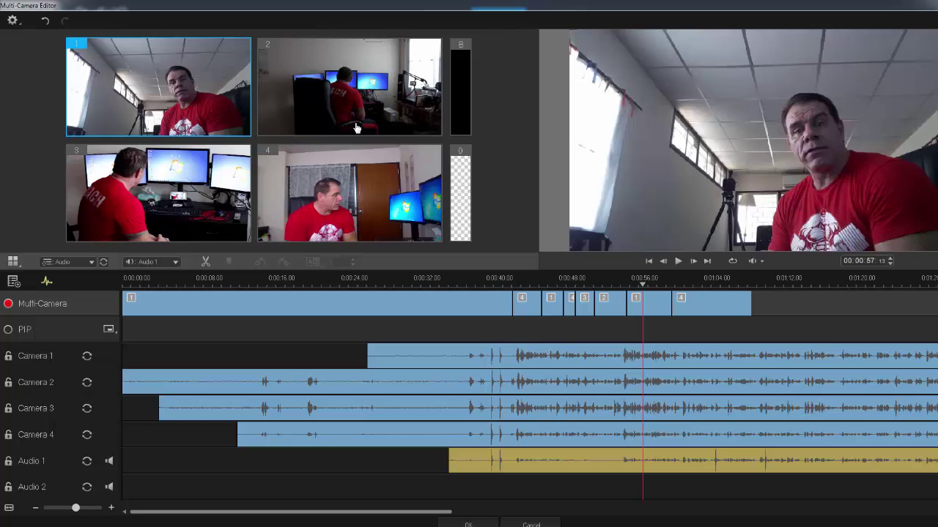
click(673, 307)
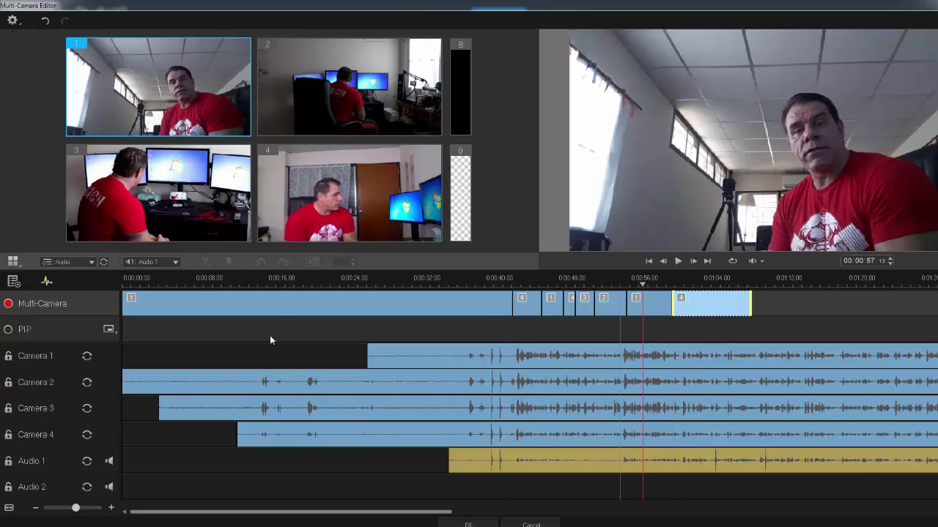
click(298, 327)
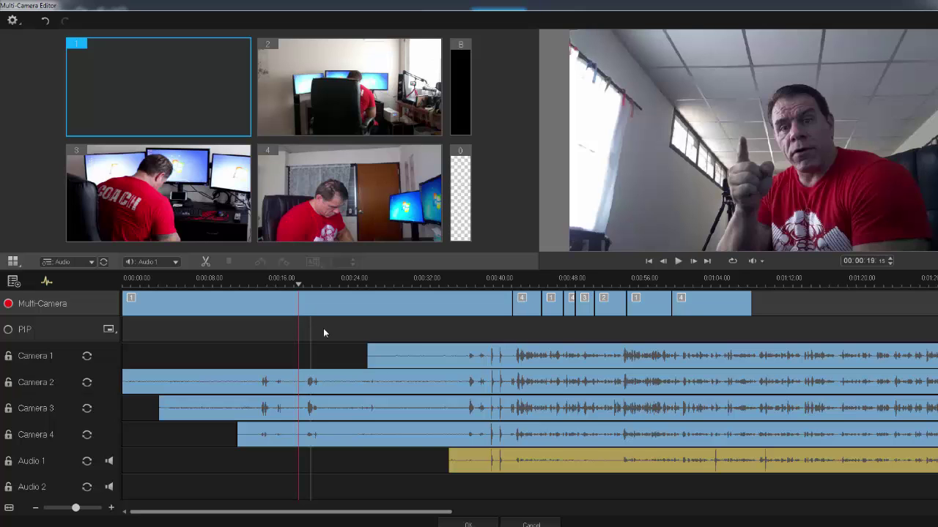
drag(300, 286, 530, 307)
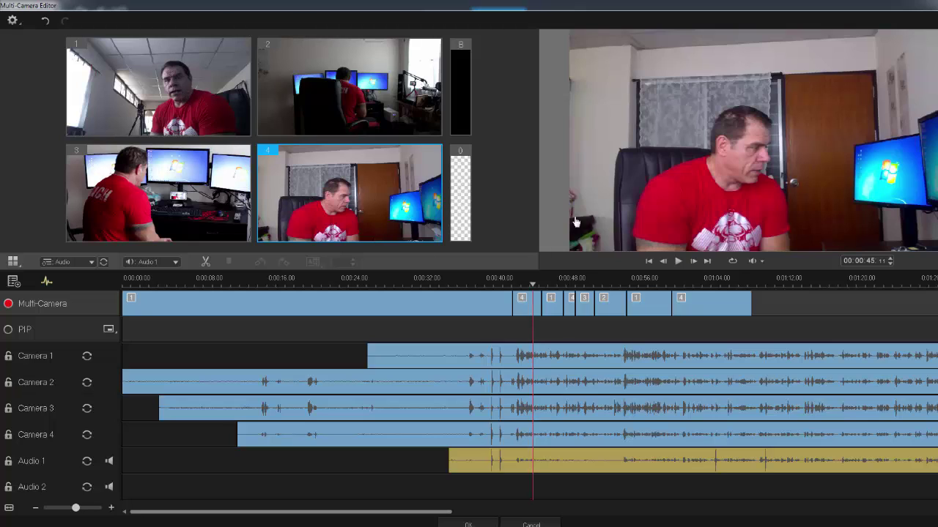
Arm the PIP track and insert a Camera 3 inset from about 0:57, then select it.
click(110, 332)
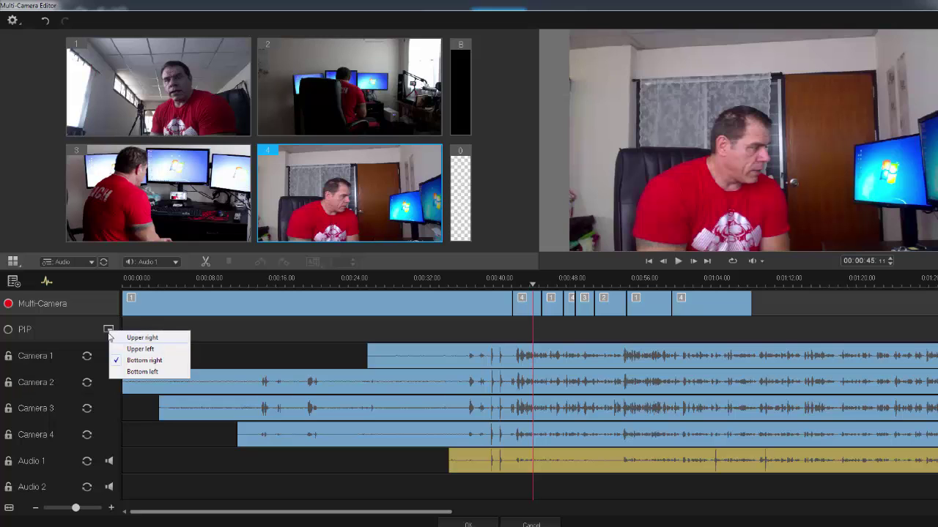
click(9, 330)
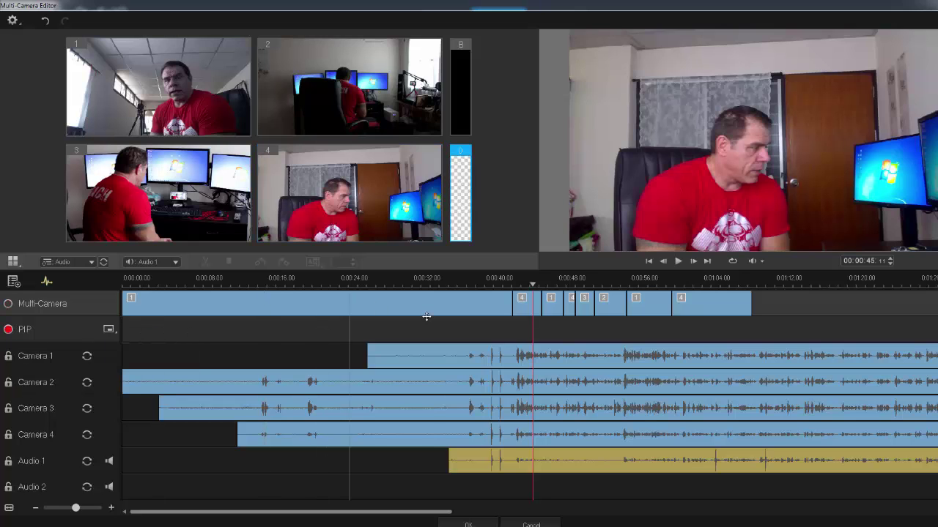
drag(528, 288, 639, 285)
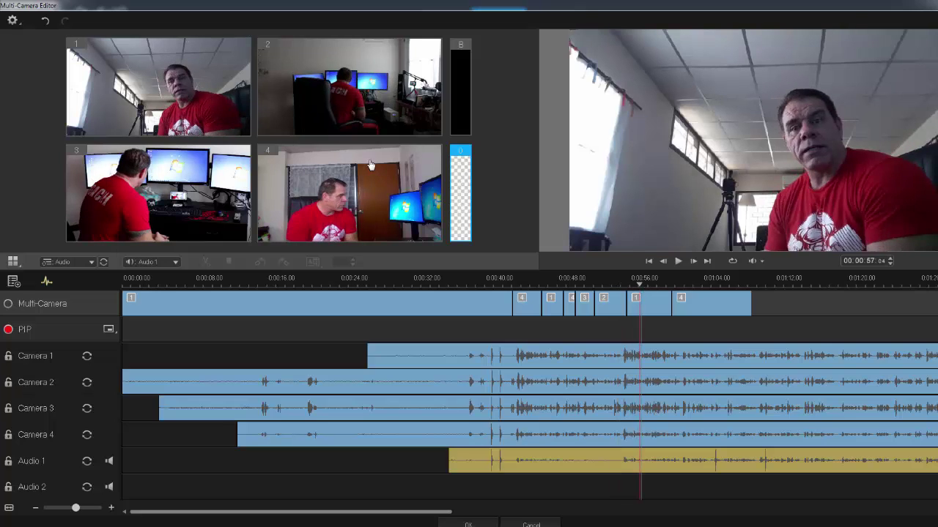
click(195, 210)
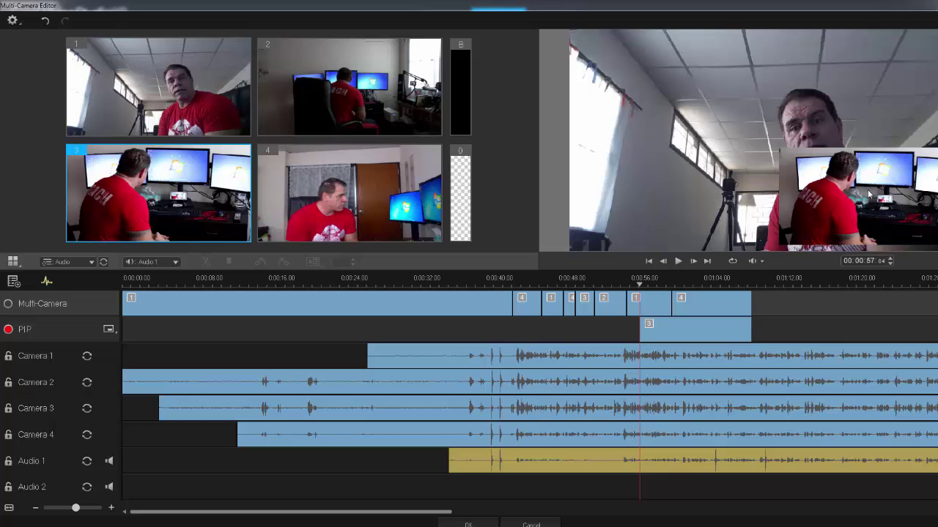
click(108, 329)
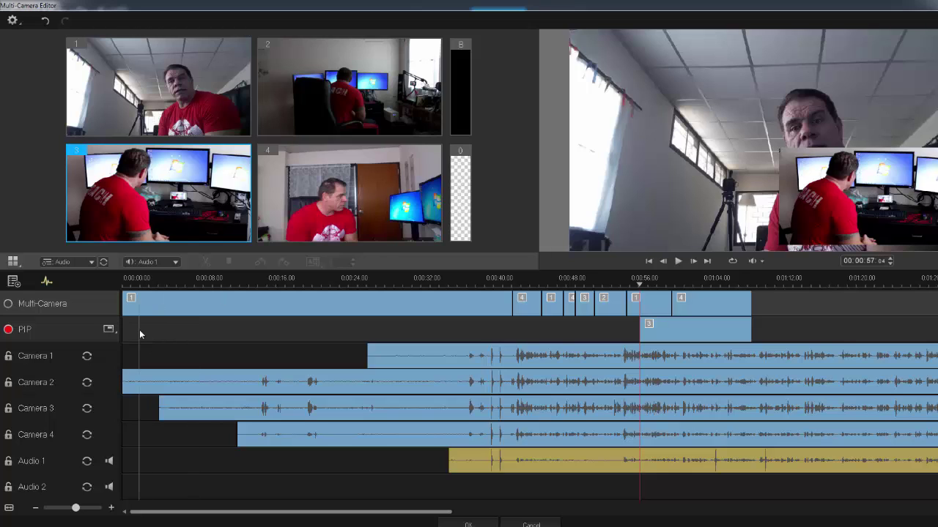
click(140, 347)
drag(639, 284, 715, 291)
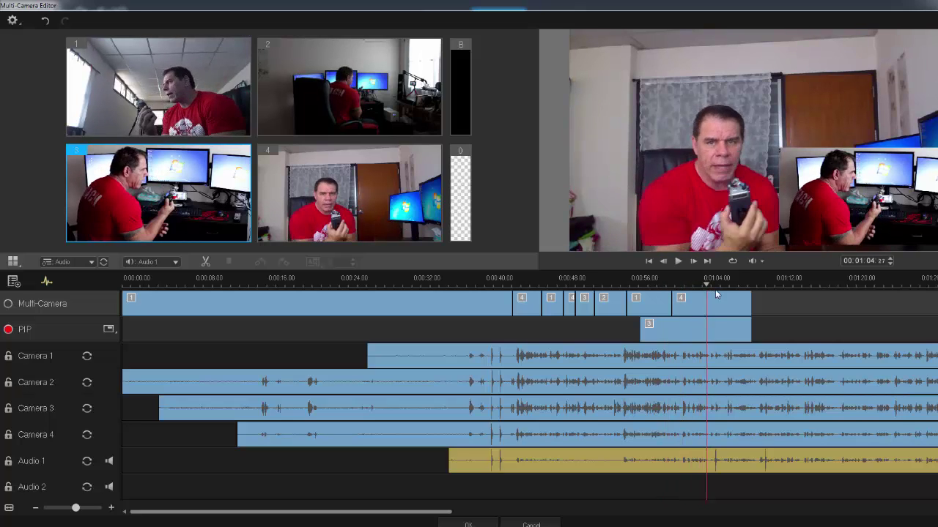
click(693, 333)
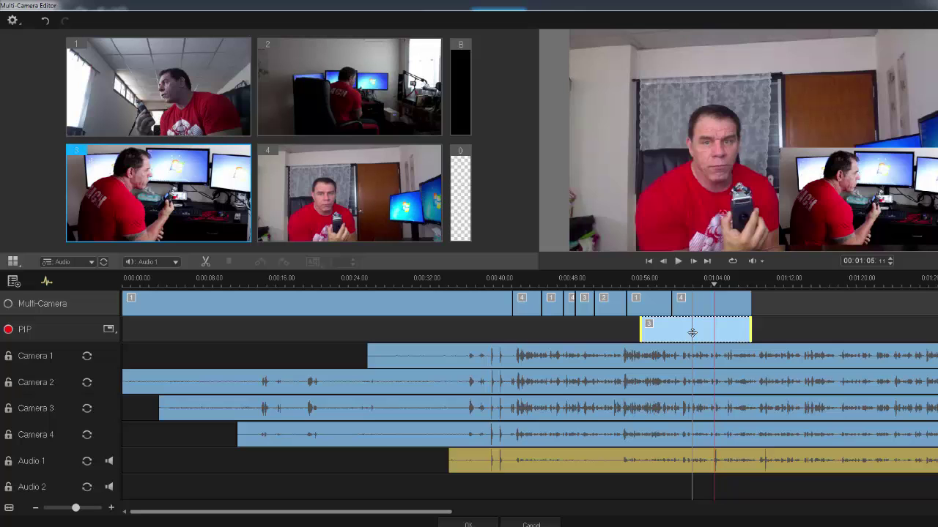
Delete the Camera 3 inset and add a Camera 1 inset from 0:35, ending it during playback.
key(Delete)
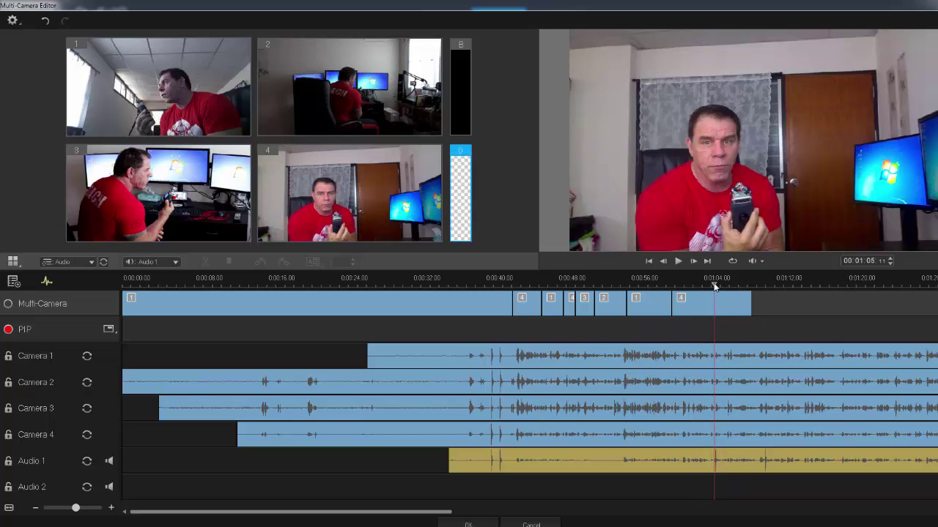
drag(715, 286, 425, 286)
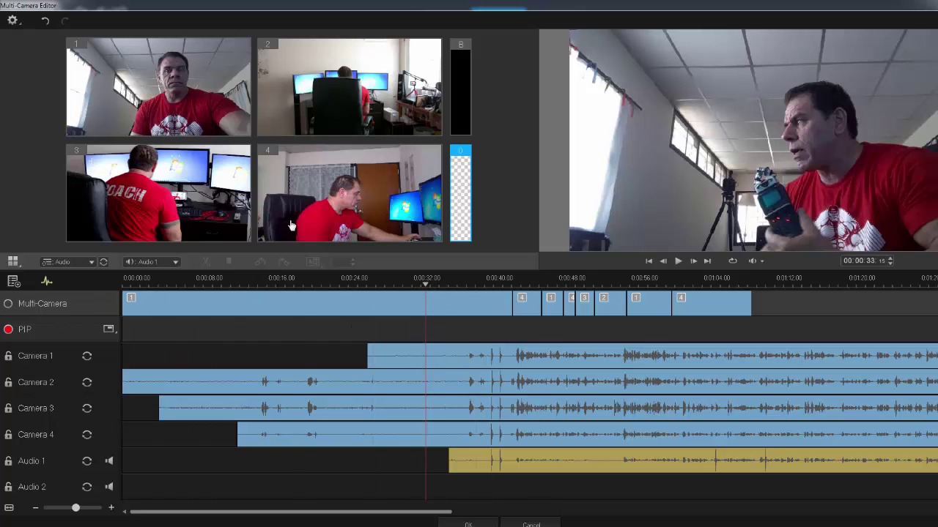
drag(425, 285, 447, 288)
click(206, 103)
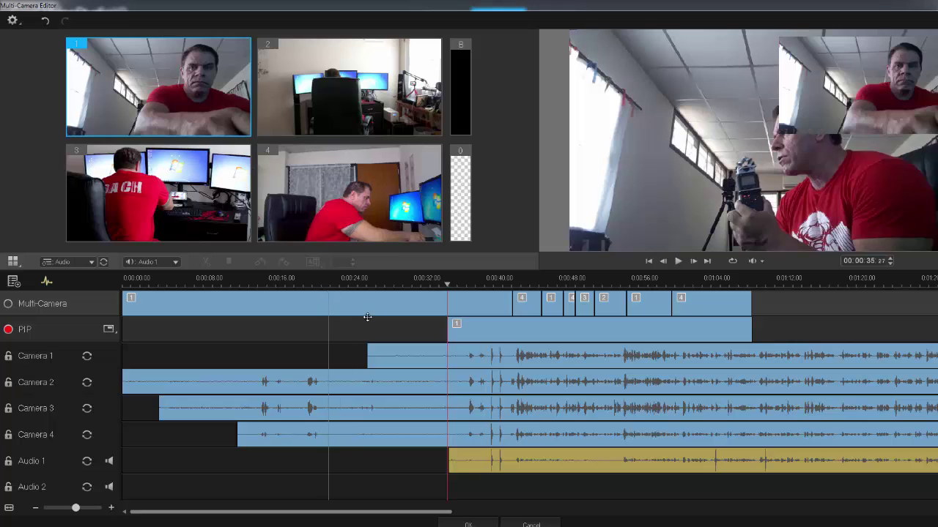
click(679, 261)
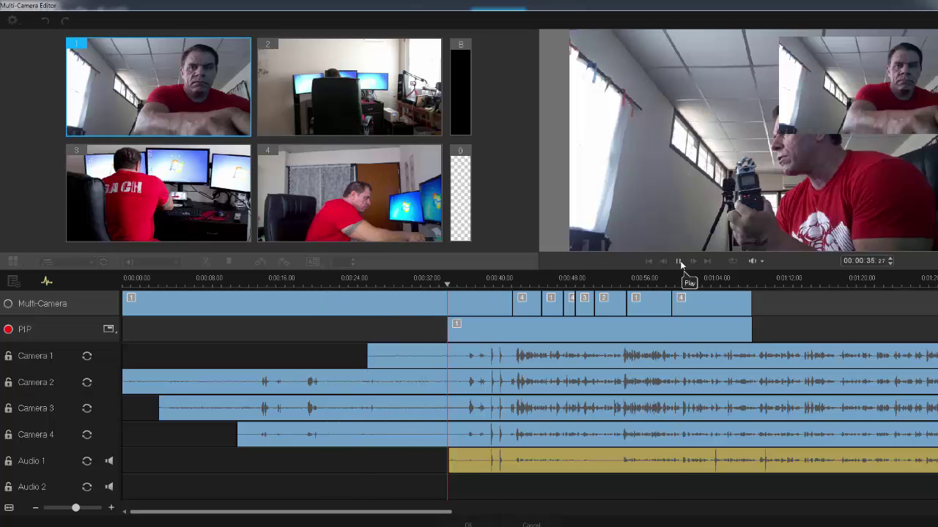
click(459, 216)
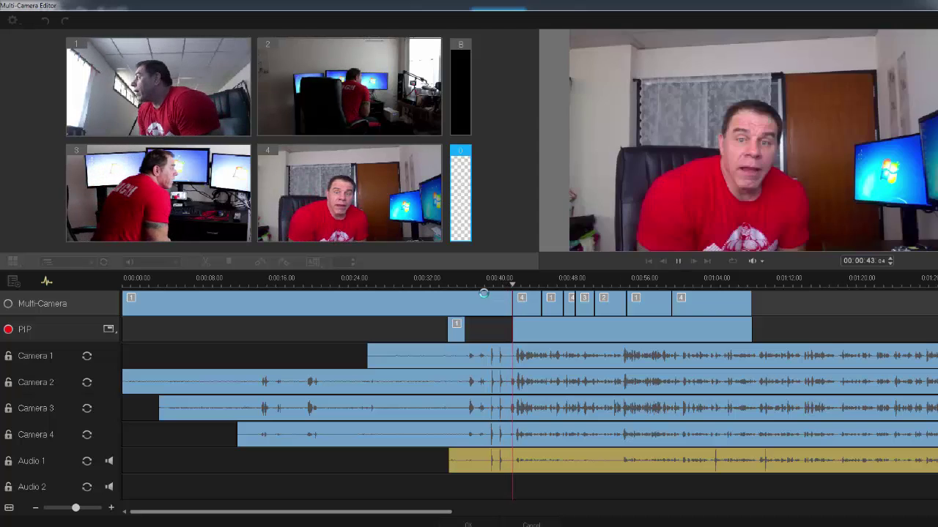
Scrub to about 0:42 and select the long PIP clip that follows.
click(449, 286)
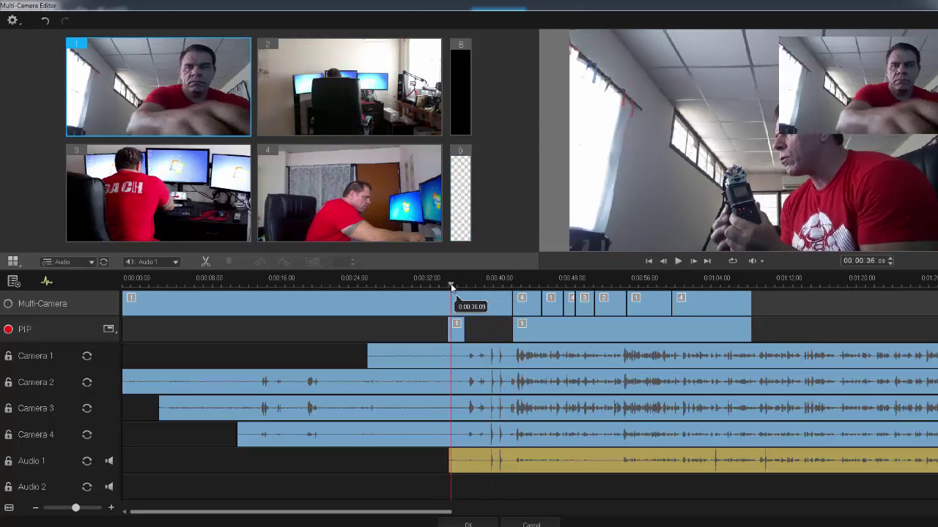
click(454, 288)
mouse_move(454, 287)
mouse_down()
mouse_move(511, 285)
mouse_move(500, 292)
mouse_up()
click(548, 330)
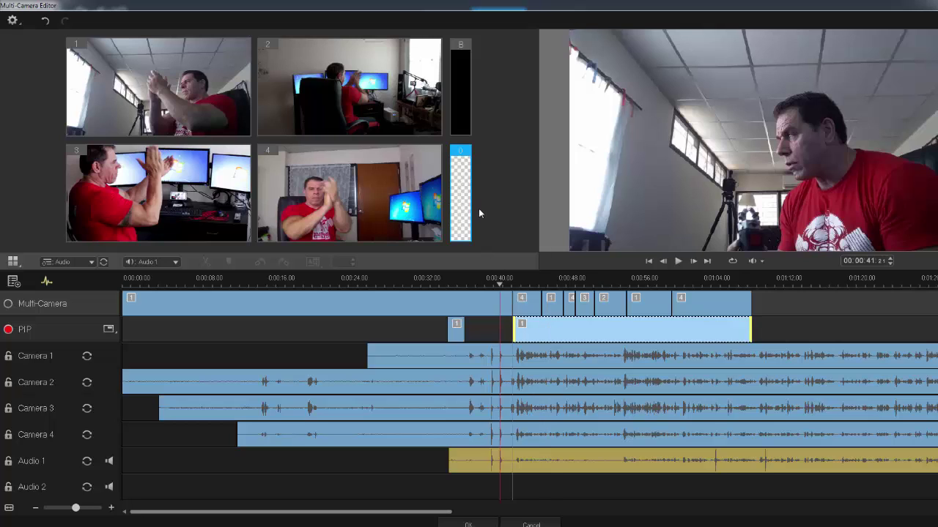
Delete the trailing PIP clip, lay a black inset from about 0:41, and switch the next segment to black.
key(Delete)
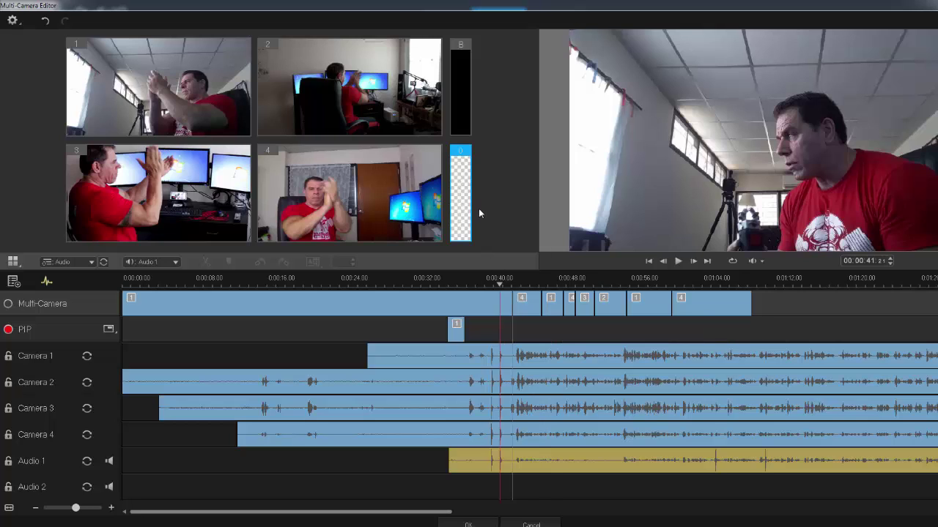
drag(463, 118, 515, 304)
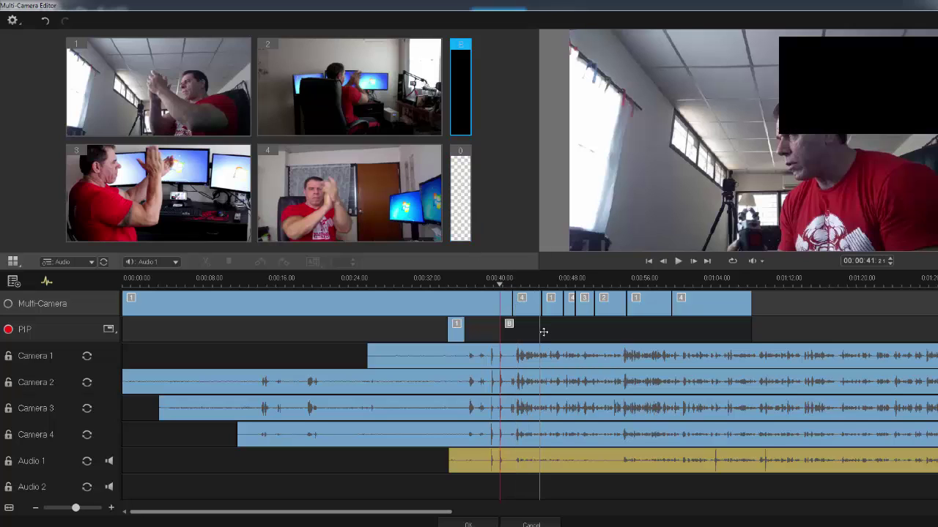
click(545, 331)
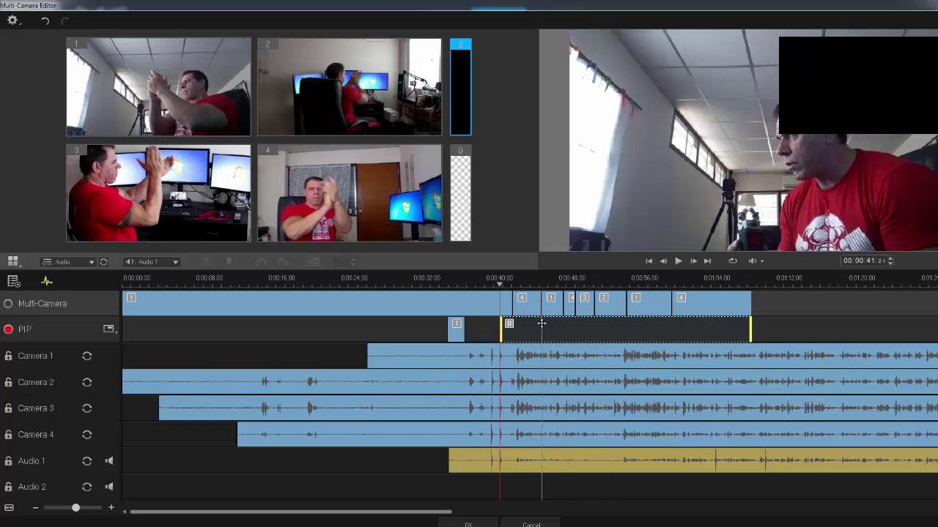
click(487, 307)
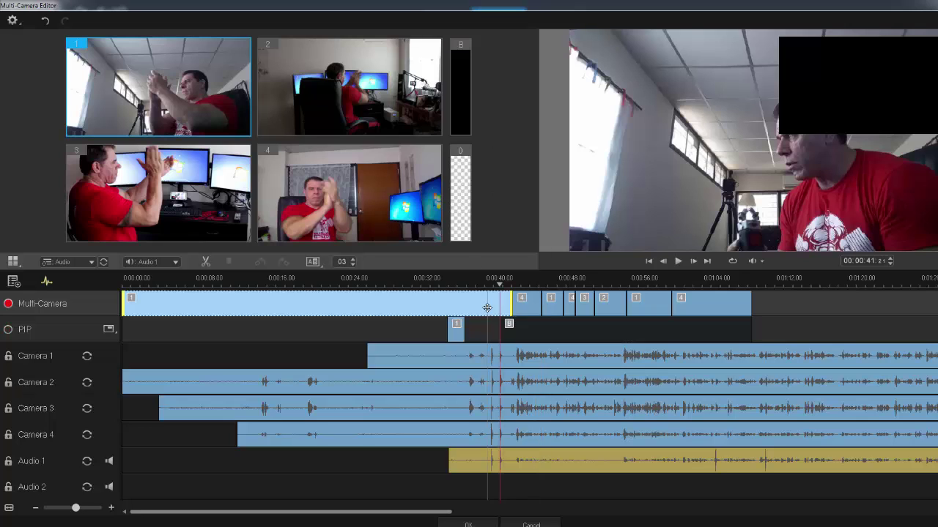
click(466, 114)
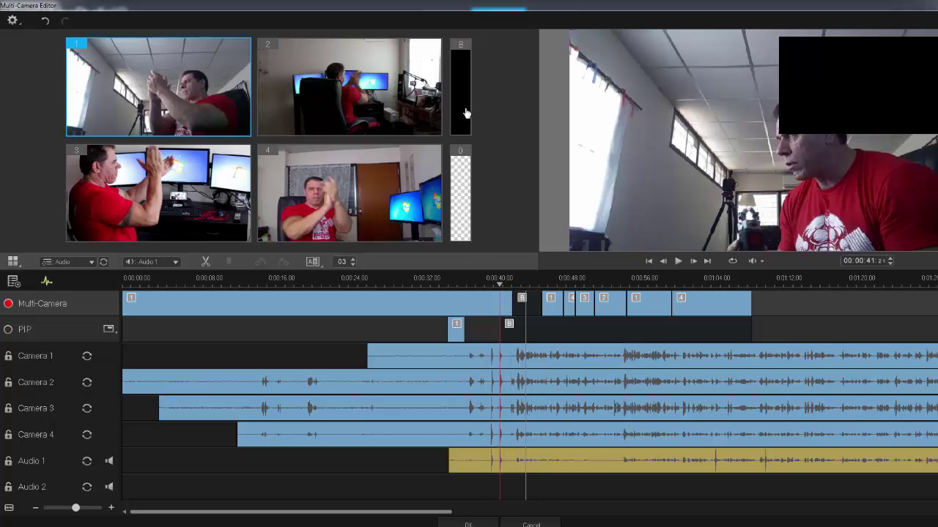
Scrub to about 0:44 and undo the last multi-camera edit with Ctrl+Z.
click(514, 286)
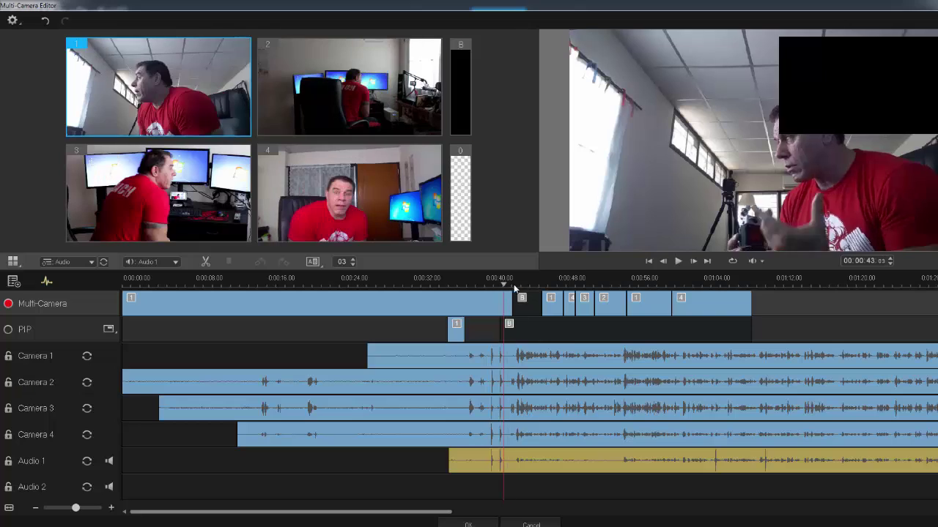
drag(514, 287, 523, 288)
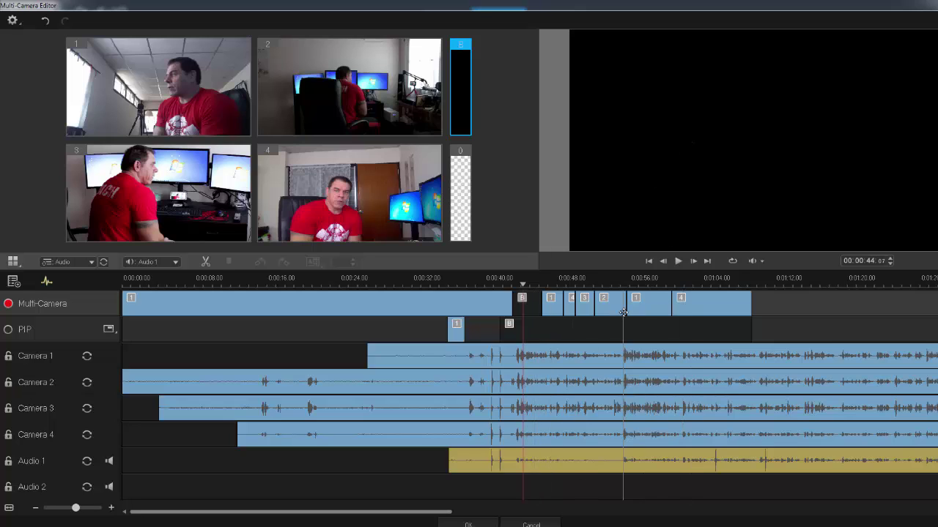
key(ctrl+z)
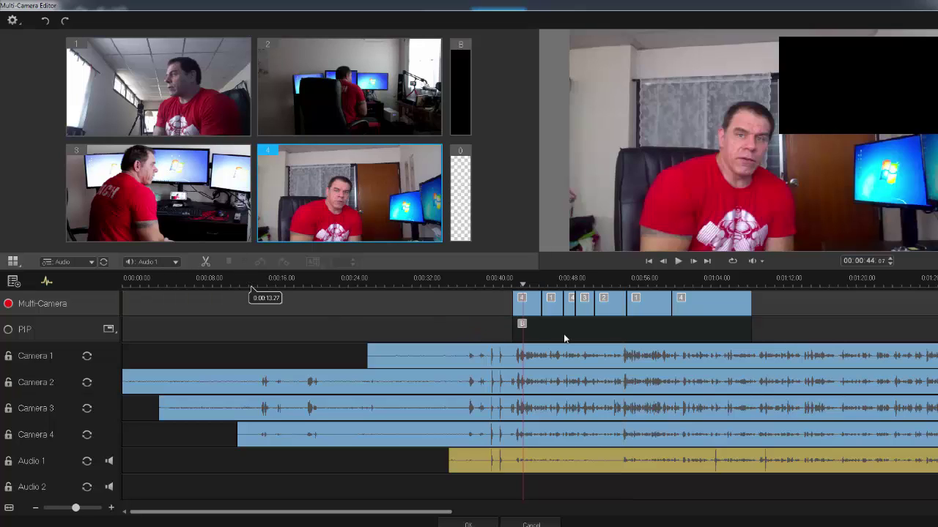
Scrub from about 0:38 to 1:03 to review the remaining camera cuts.
drag(522, 286, 471, 288)
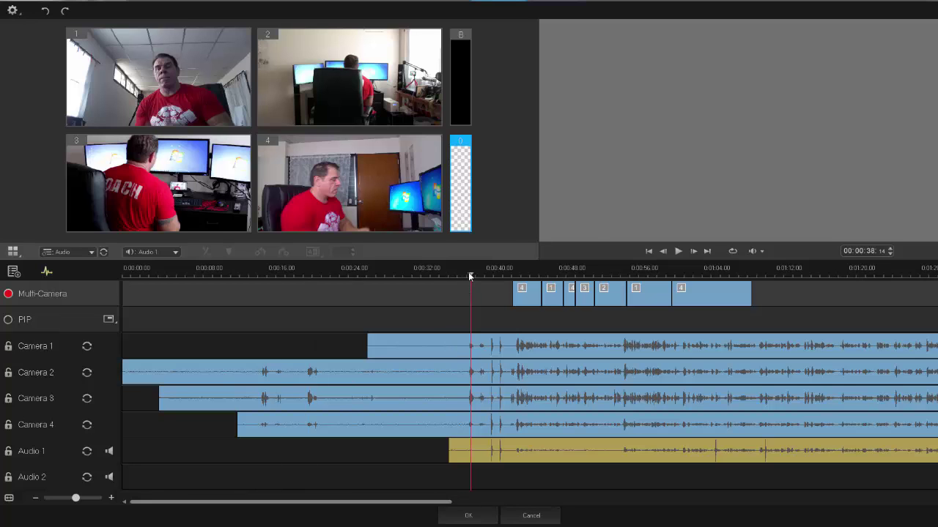
drag(470, 276, 700, 288)
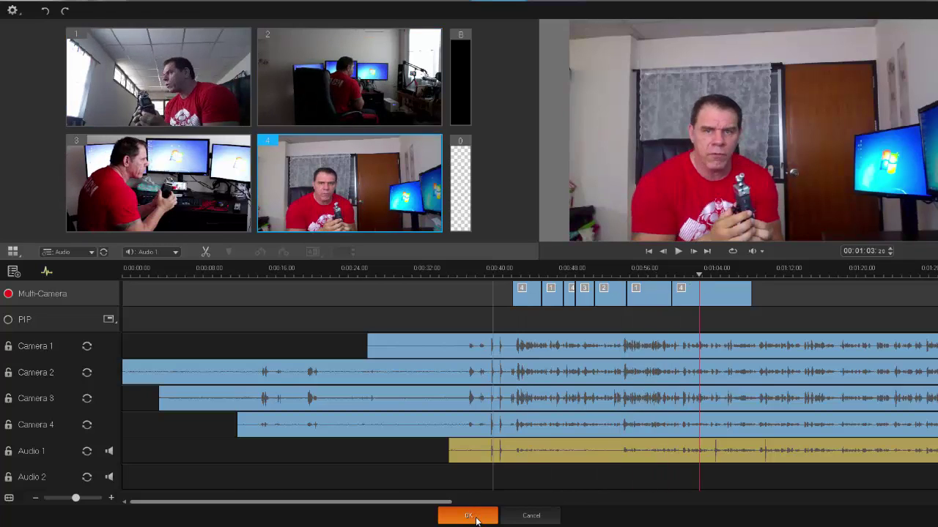
Confirm the multi-camera edit and drag MultiCam03 from the library onto the main timeline.
click(468, 516)
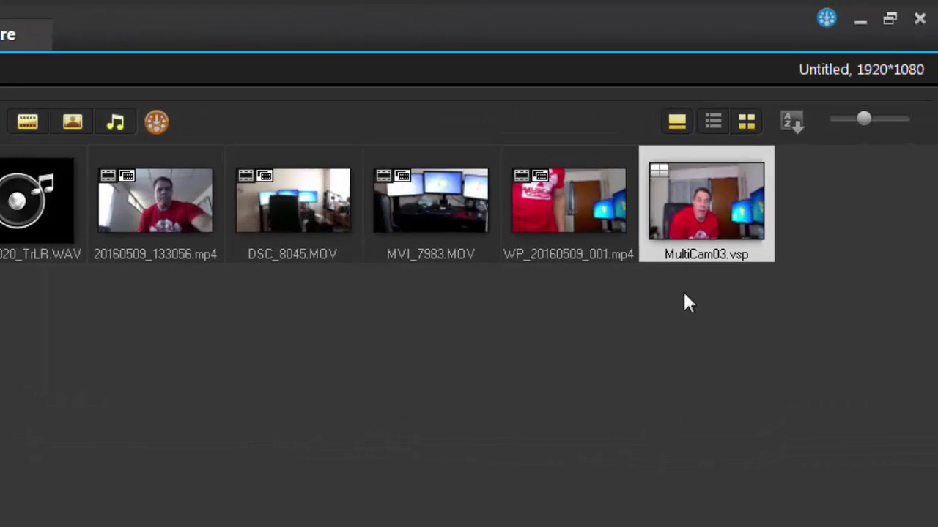
click(548, 409)
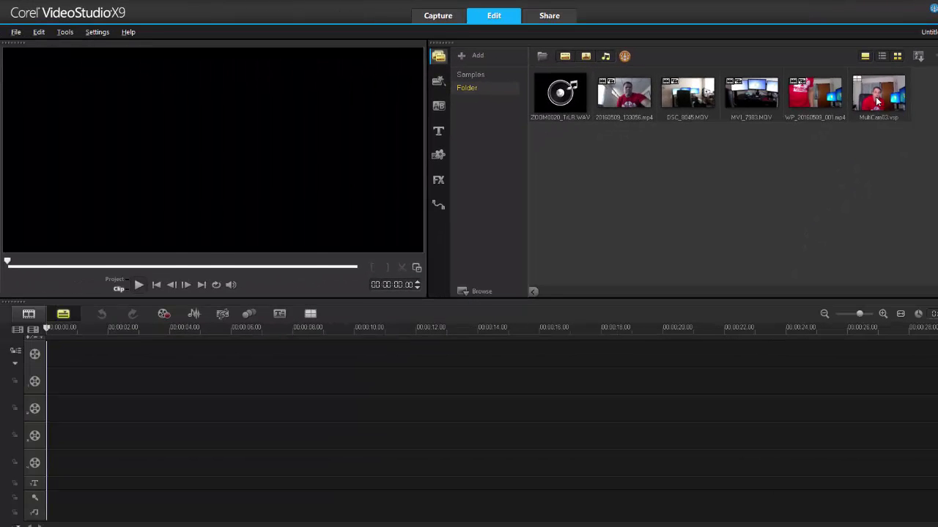
click(878, 93)
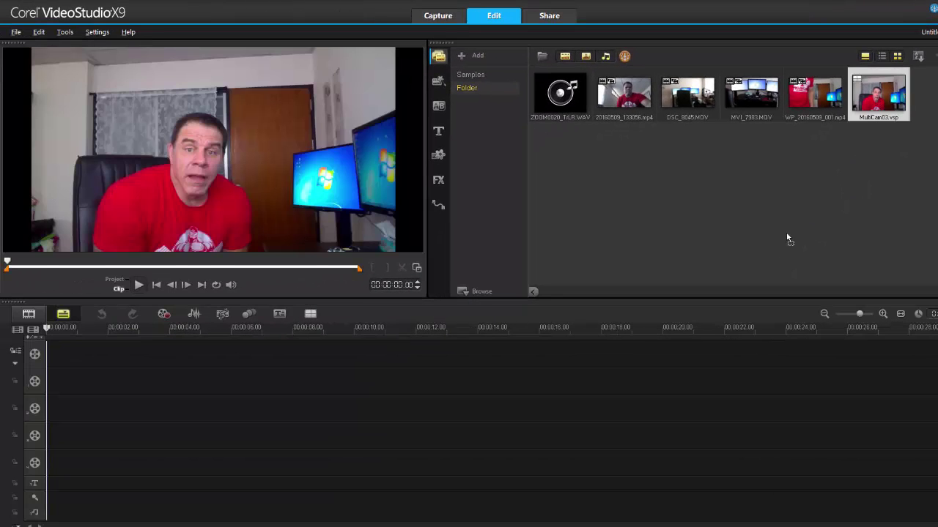
drag(781, 243, 635, 351)
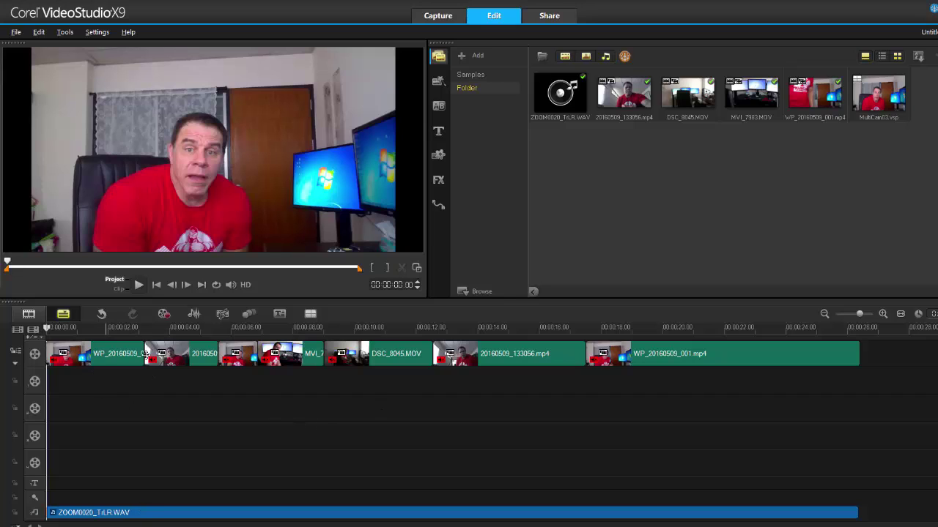
click(140, 285)
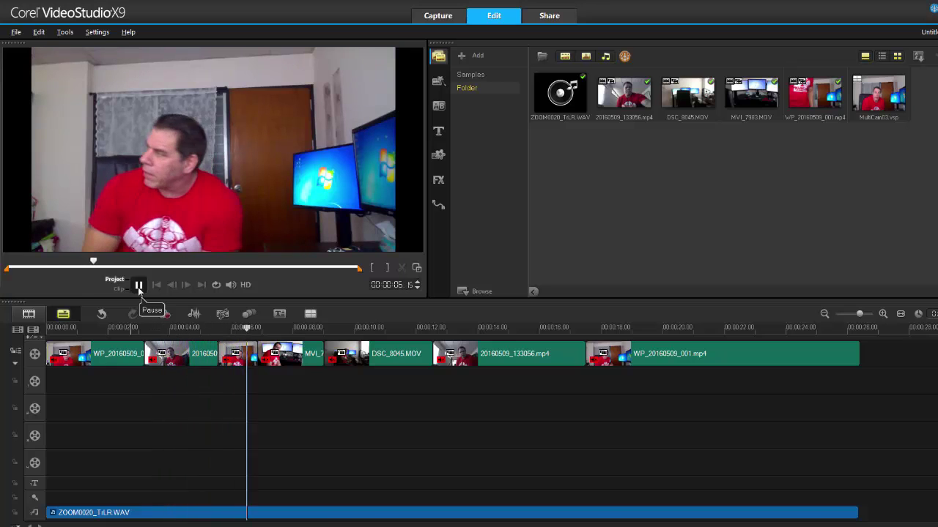
click(138, 285)
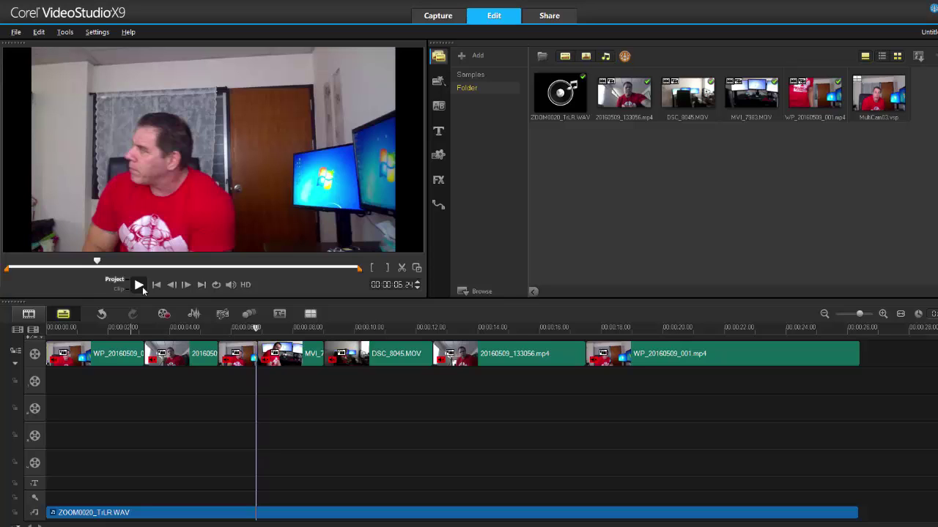
click(244, 327)
click(129, 327)
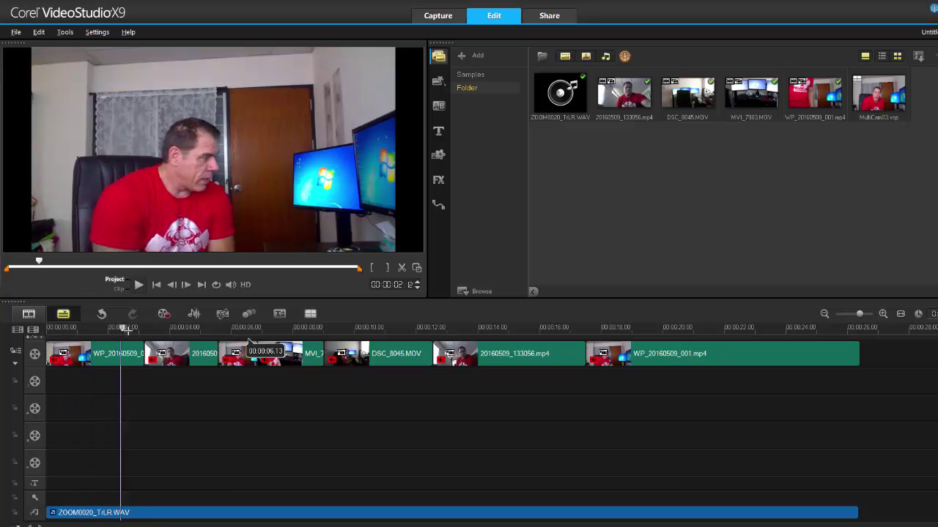
click(47, 327)
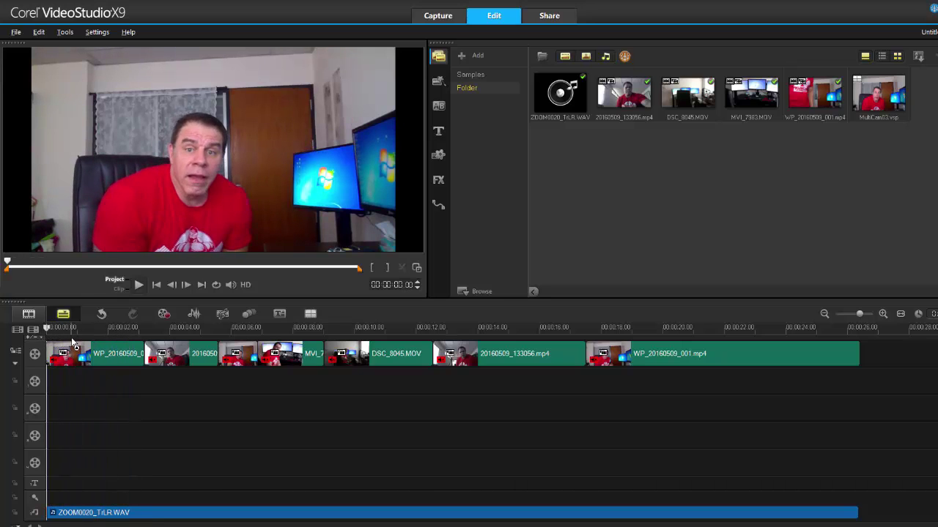
click(139, 285)
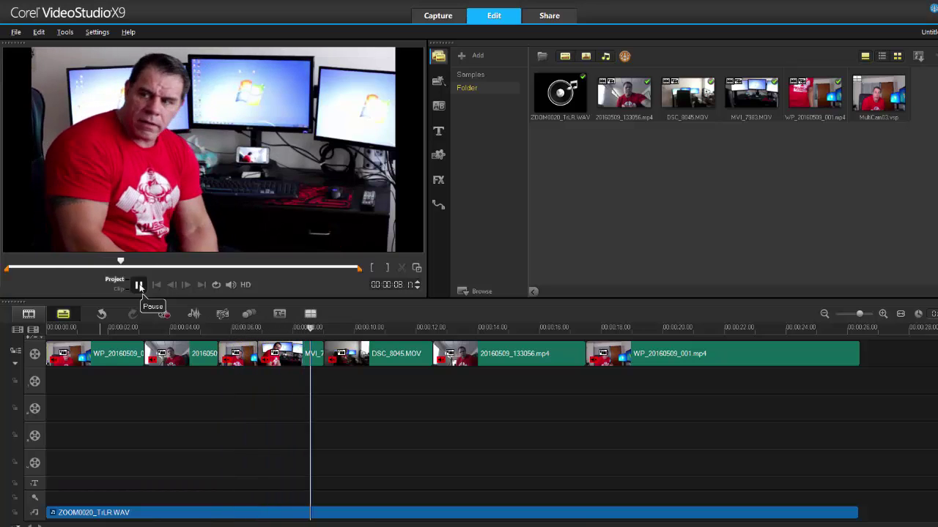
click(139, 285)
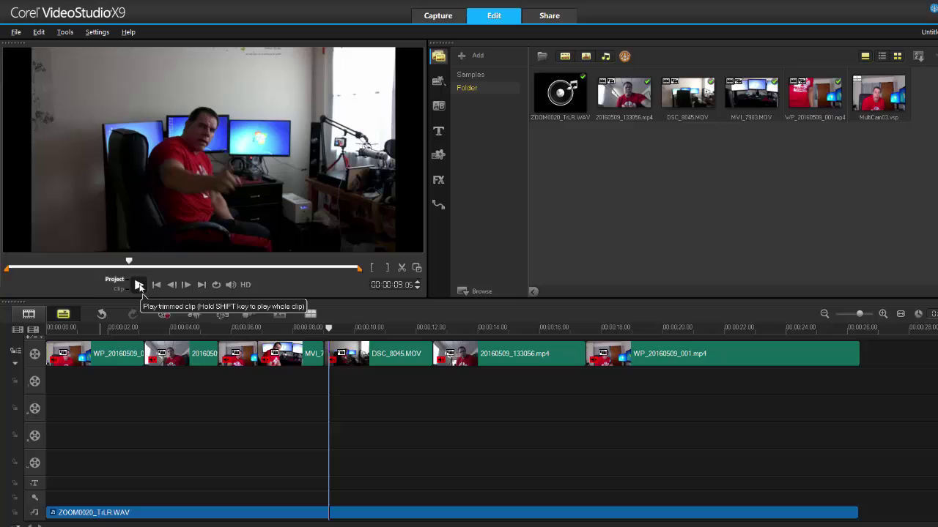
Reopen MultiCam03 in the Multi-Camera Editor and zoom its timeline to see the cuts.
double_click(878, 102)
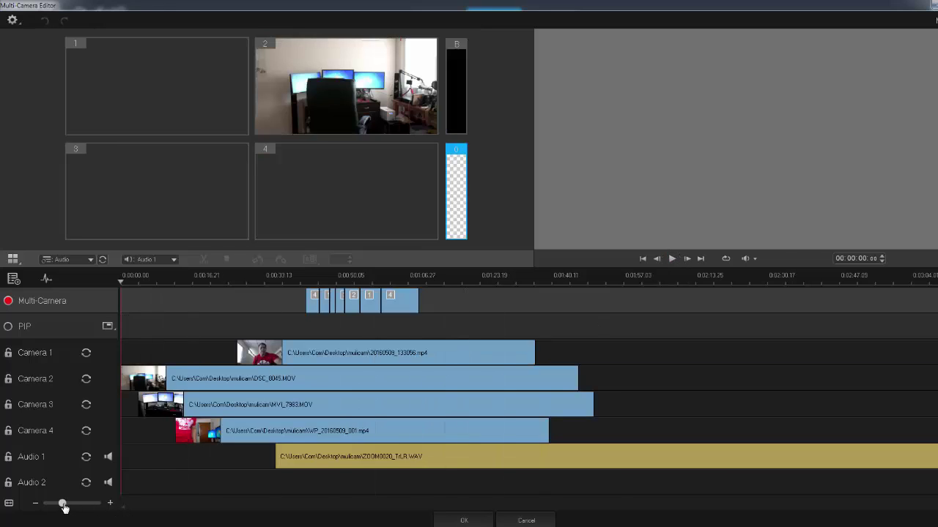
drag(62, 503, 79, 504)
drag(329, 507, 415, 505)
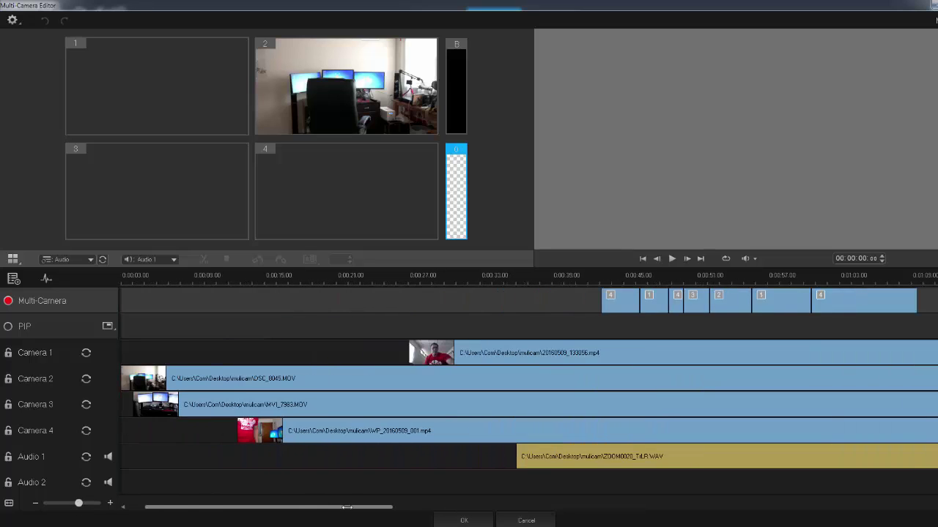
Select the first camera 4 and camera 1 sections and the Camera 1 source clip.
click(374, 301)
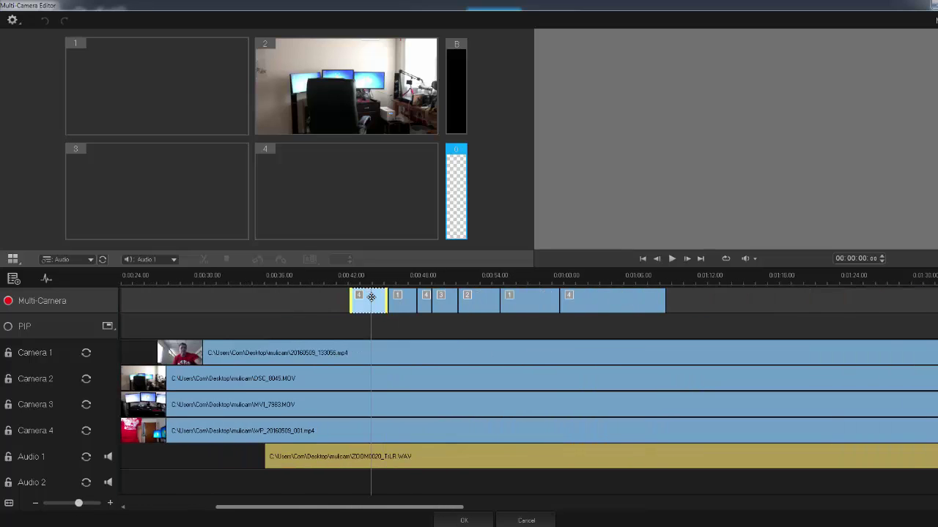
click(401, 300)
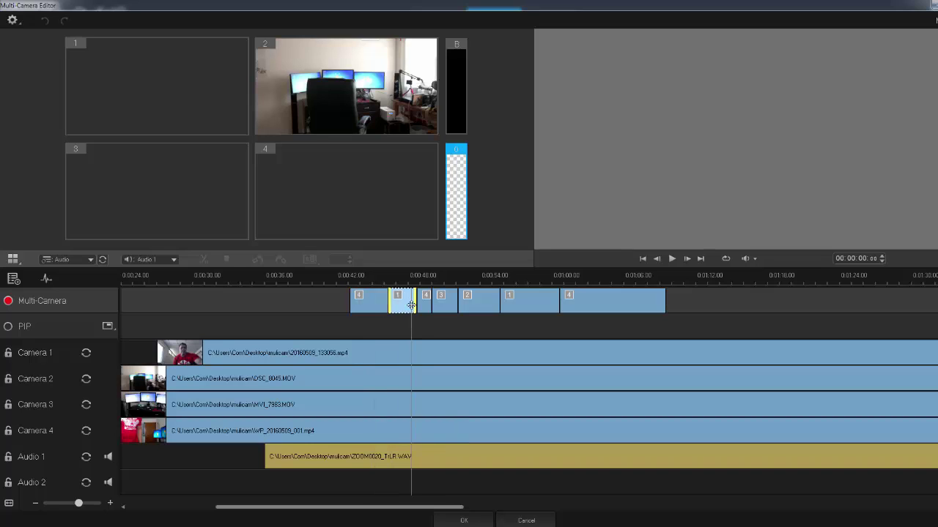
click(315, 261)
click(320, 352)
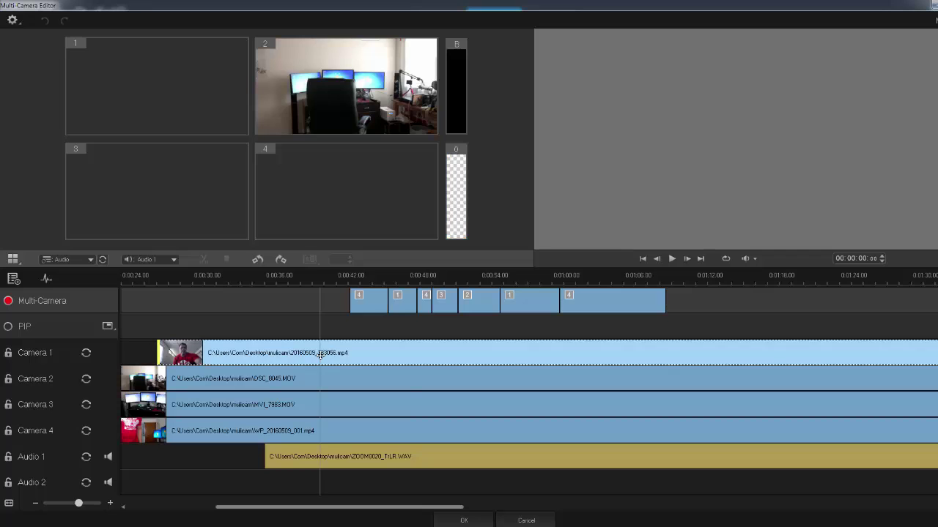
click(373, 300)
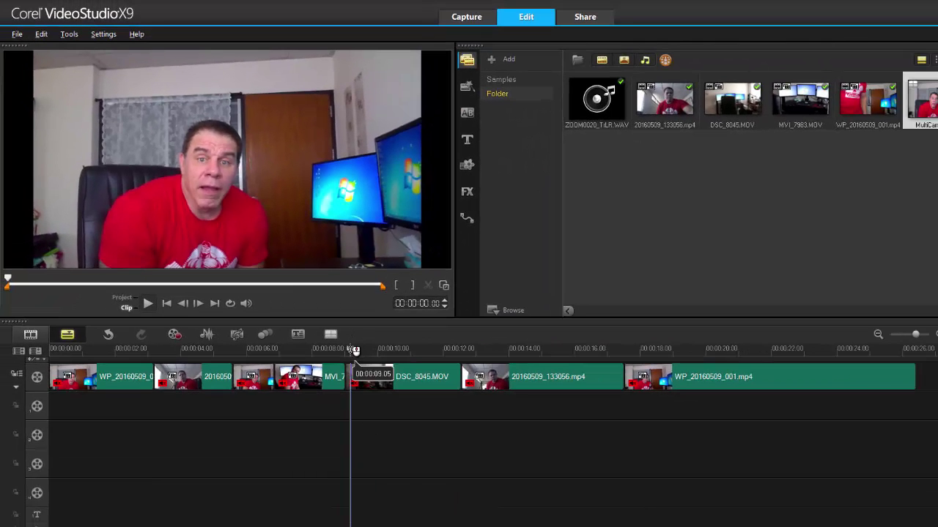
Step frame by frame around 00:00:09 to inspect the cut into DSC_8045.MOV.
click(347, 351)
key(Left)
key(Left)
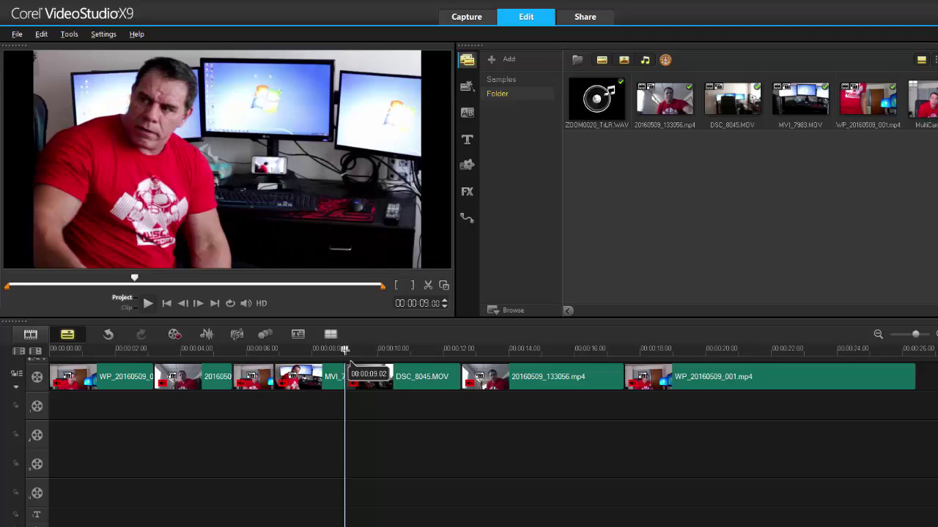
key(Left)
key(Left)
key(Left)
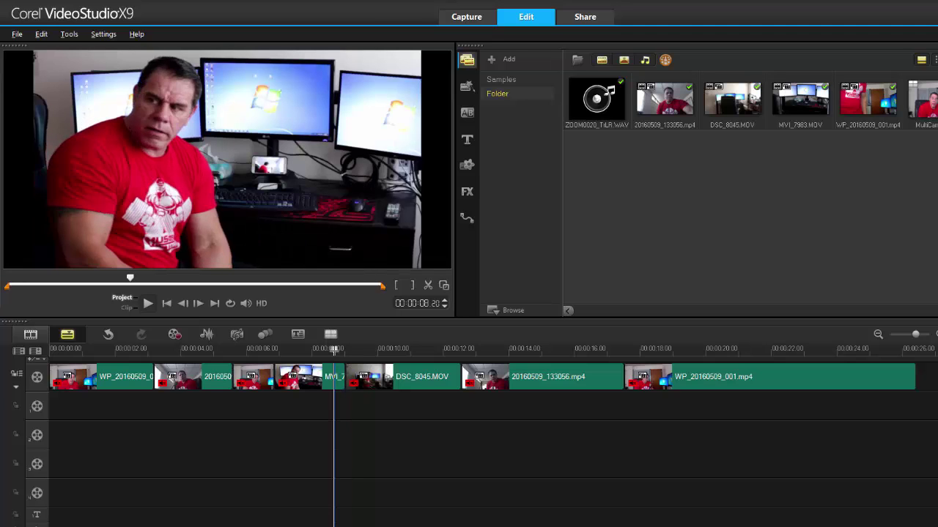
drag(334, 350, 344, 351)
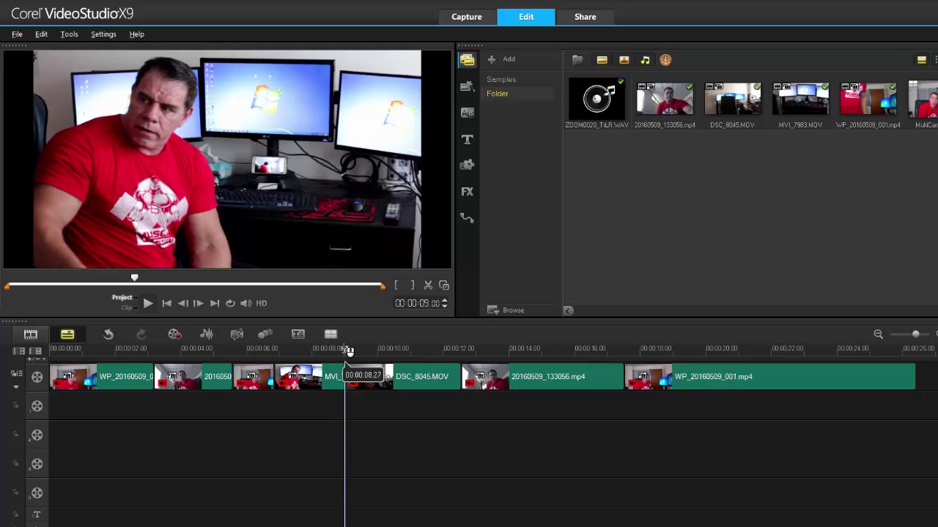